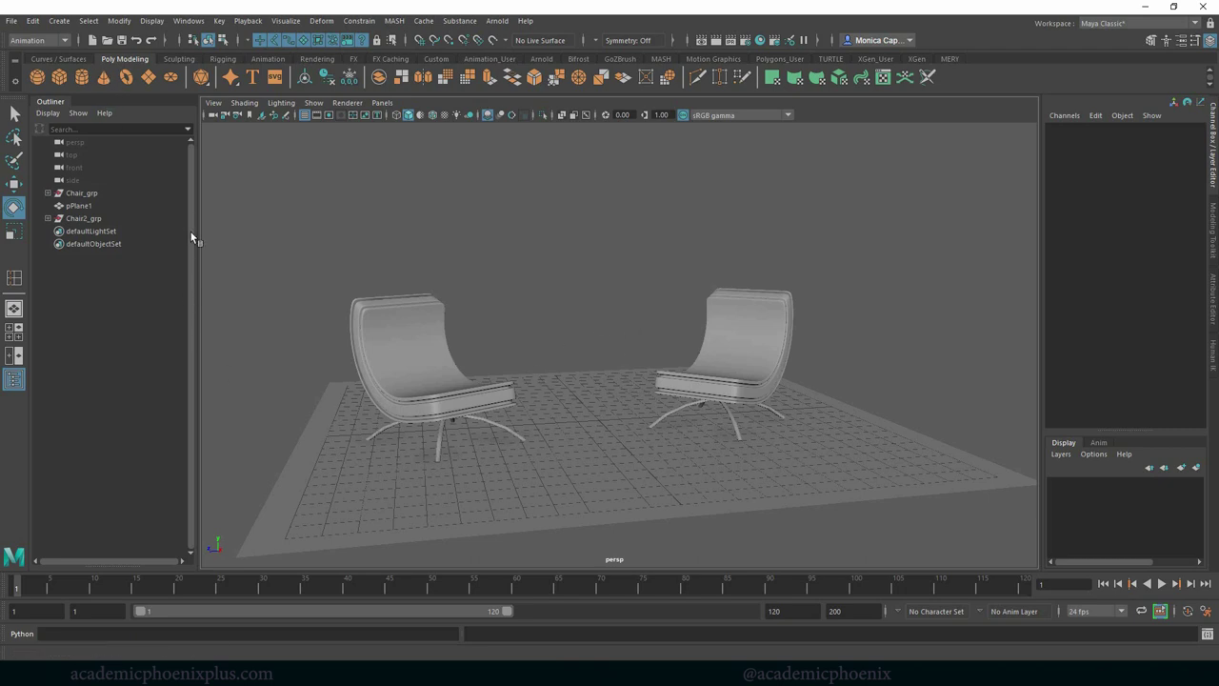
Create a polygon torus, raise it to about 2.323 in Translate Y and set Rotate Z to 90.
click(128, 78)
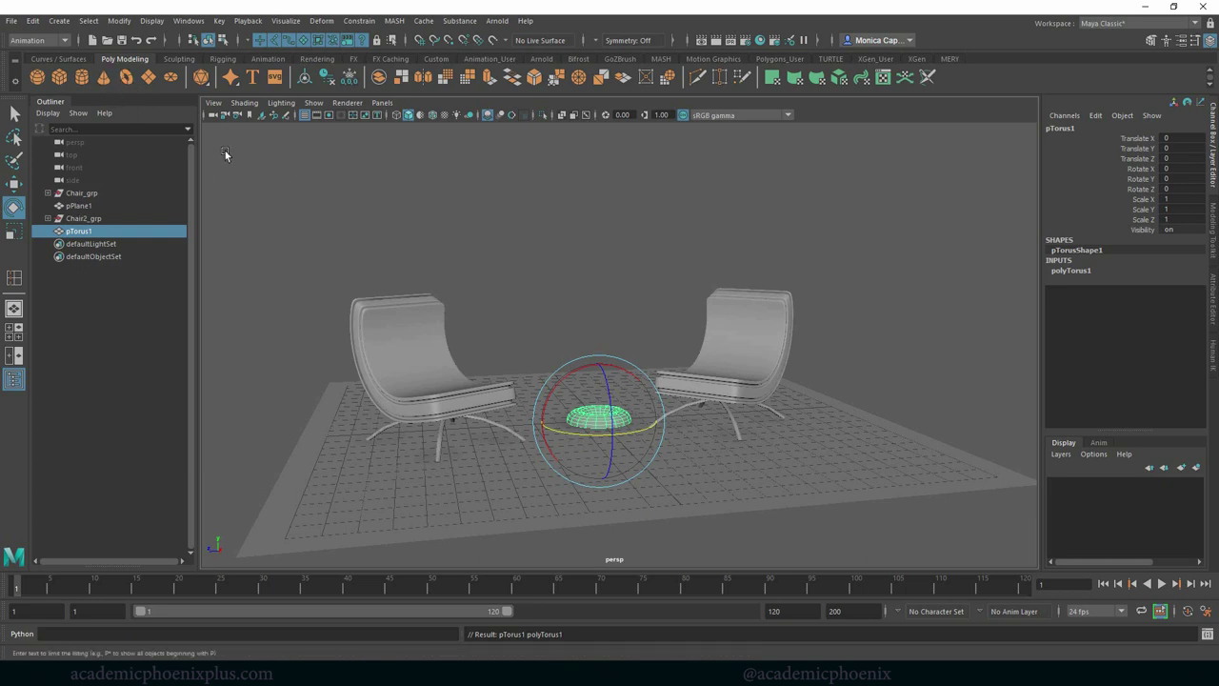
key(w)
drag(598, 361, 627, 359)
key(e)
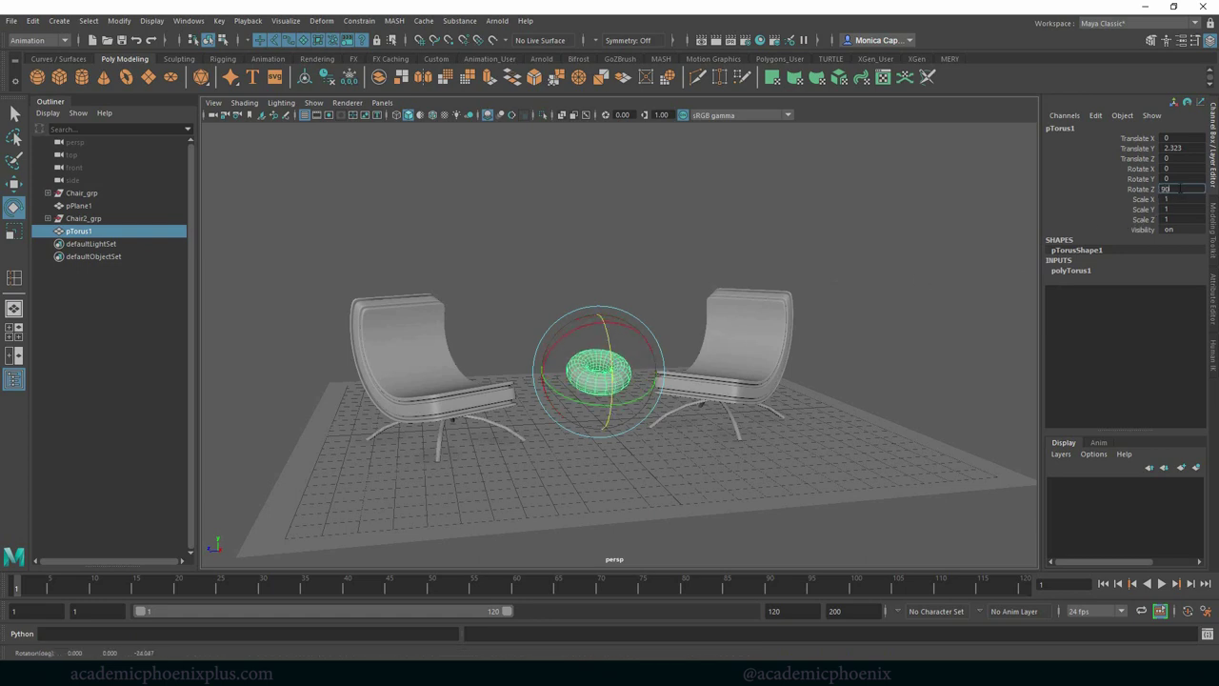
key(Return)
Reduce the torus's Subdivisions Axis to 8 and Subdivisions Height to 7.
click(1095, 267)
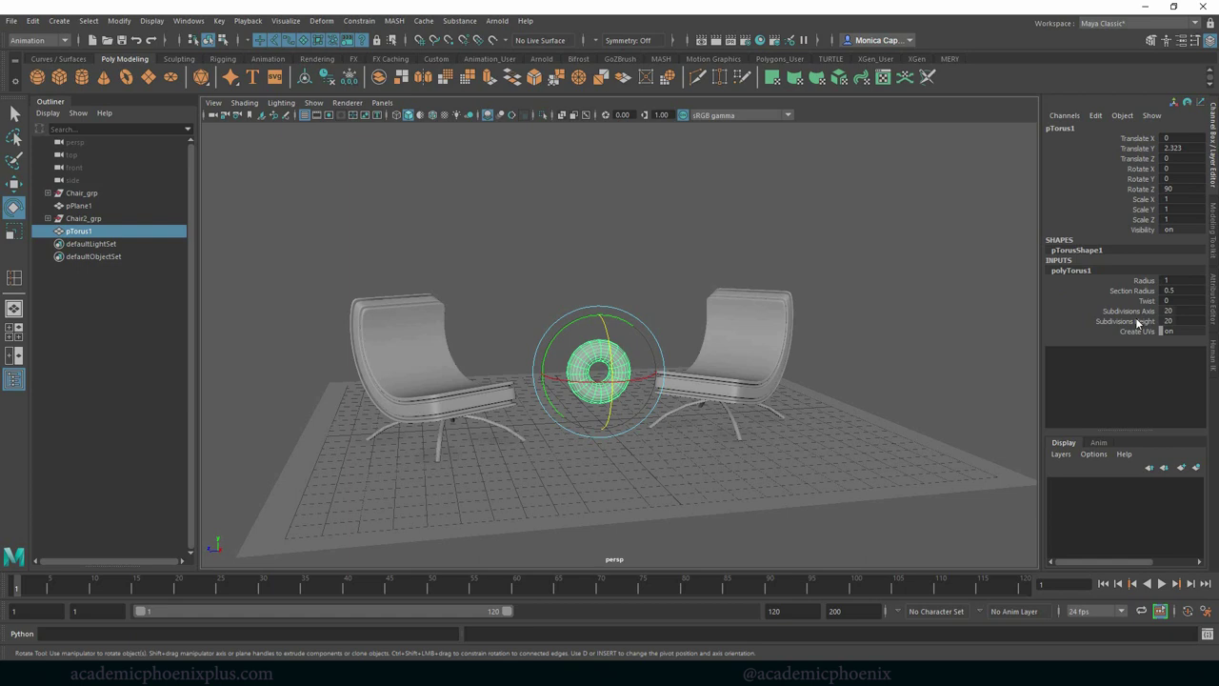
drag(1137, 311, 1137, 322)
middle_drag(839, 280, 762, 272)
scroll(762, 271, up, 6)
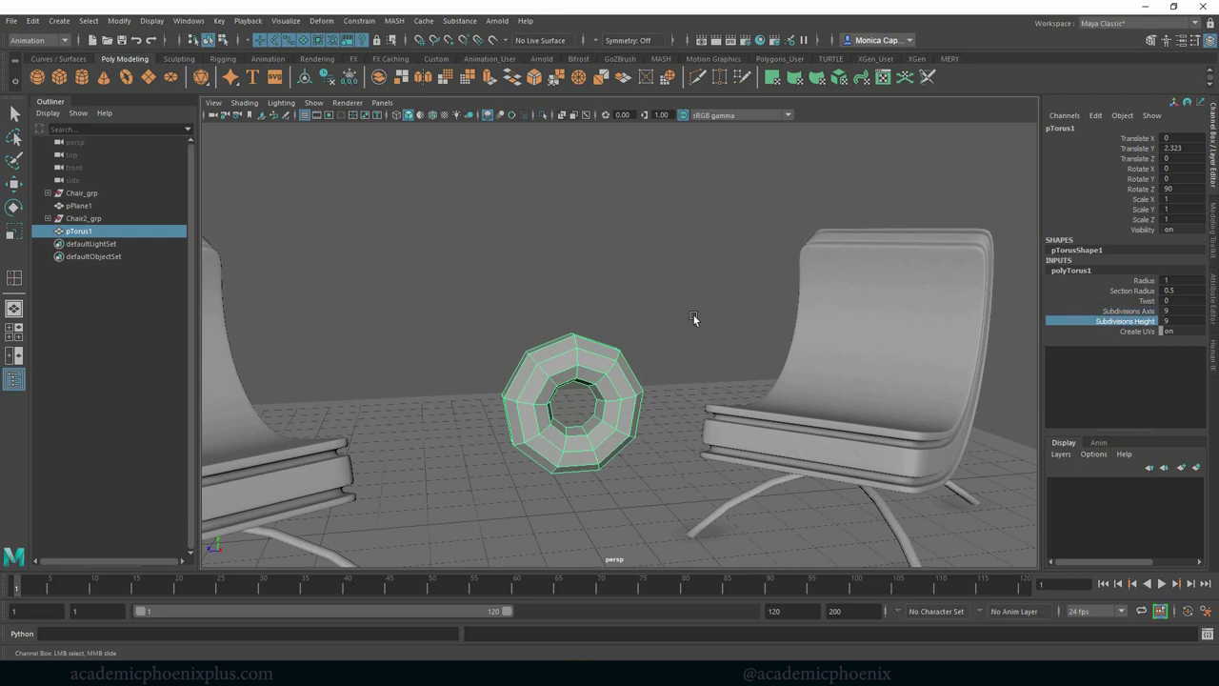
middle_drag(694, 315, 682, 300)
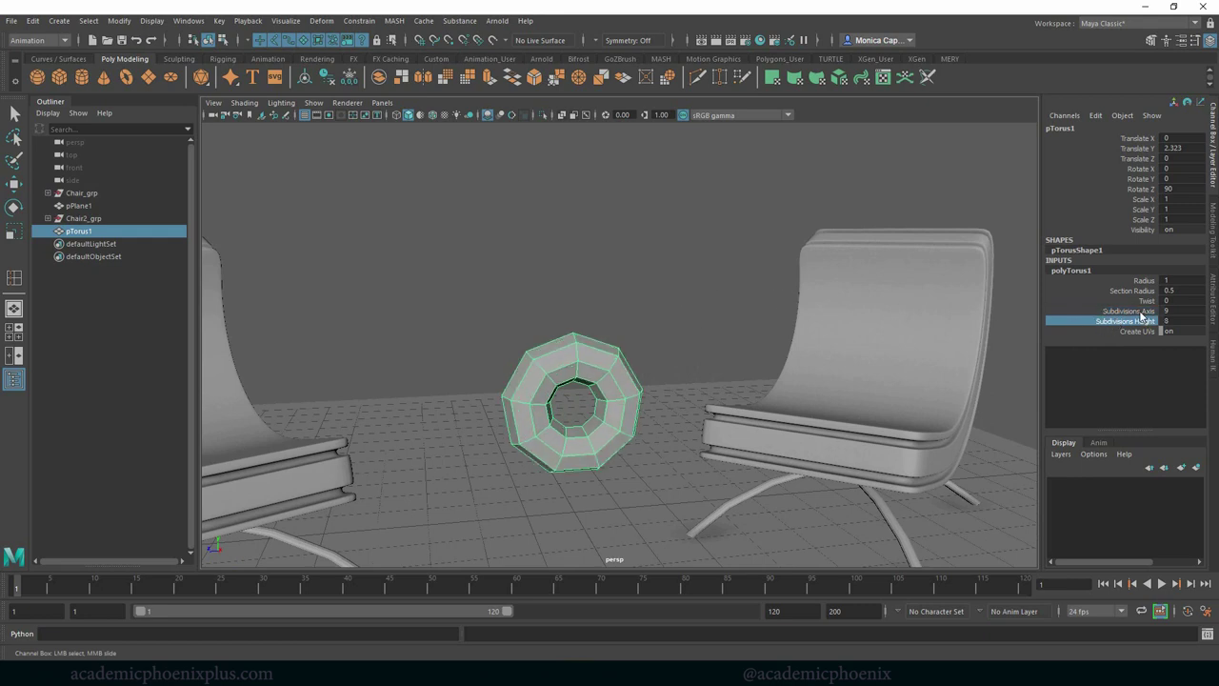
drag(1141, 312, 1139, 318)
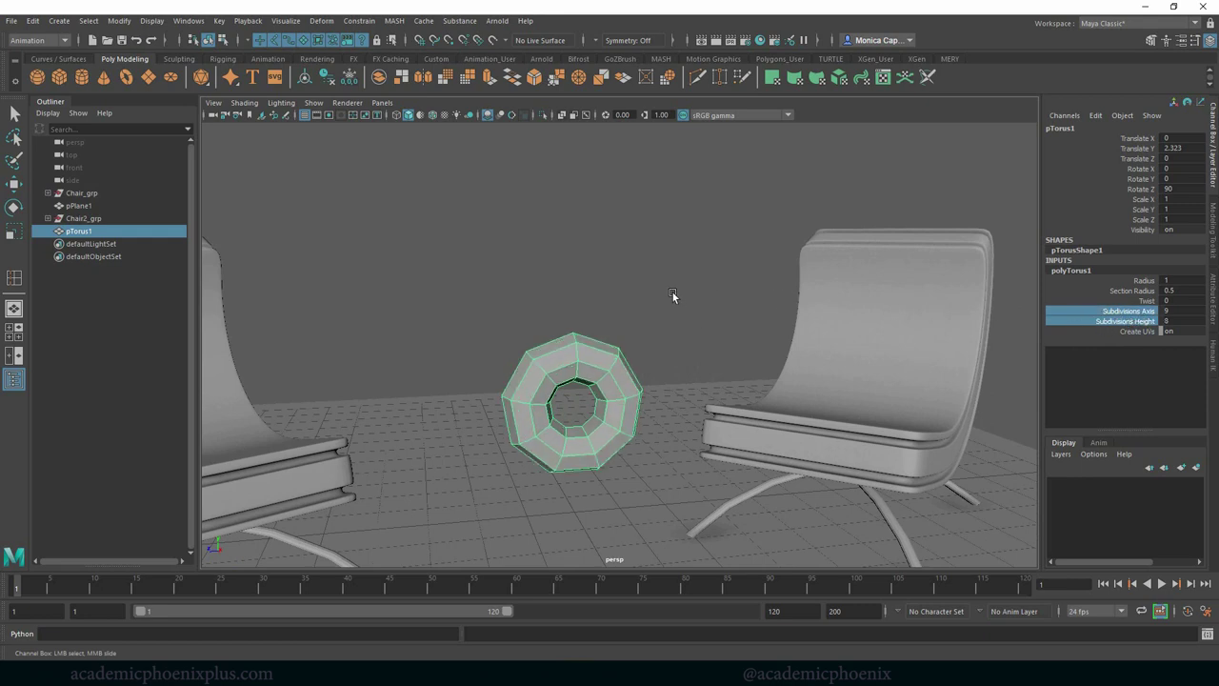
middle_drag(673, 296, 659, 277)
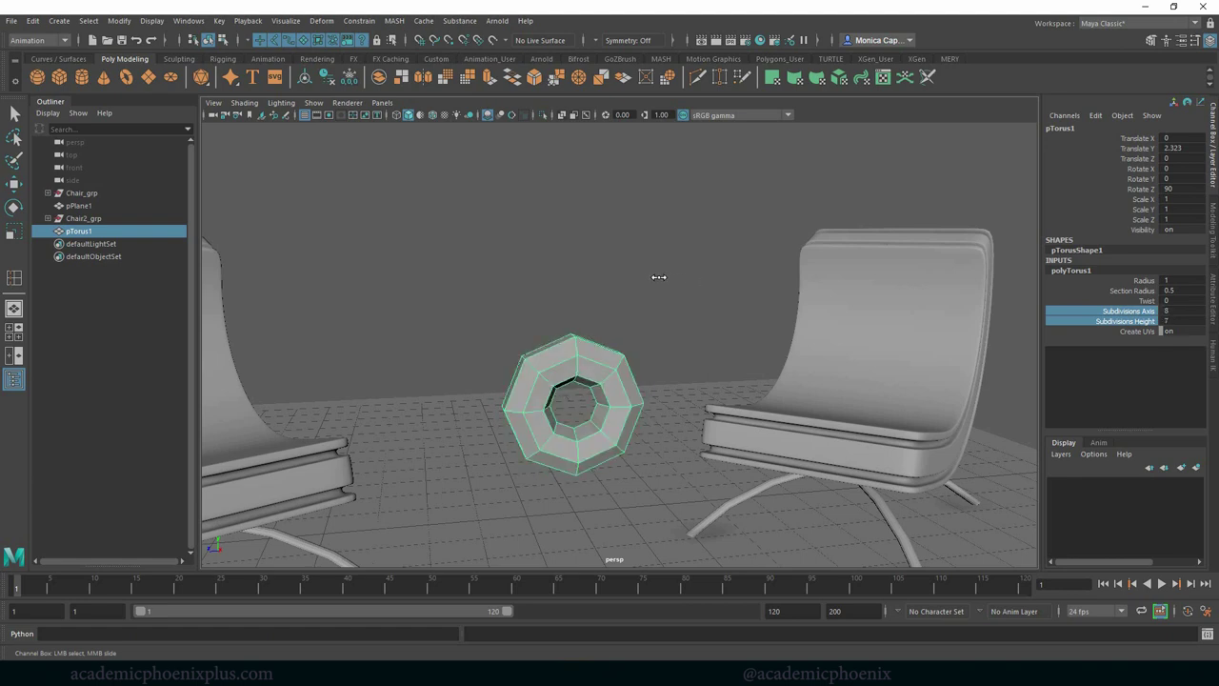
click(722, 316)
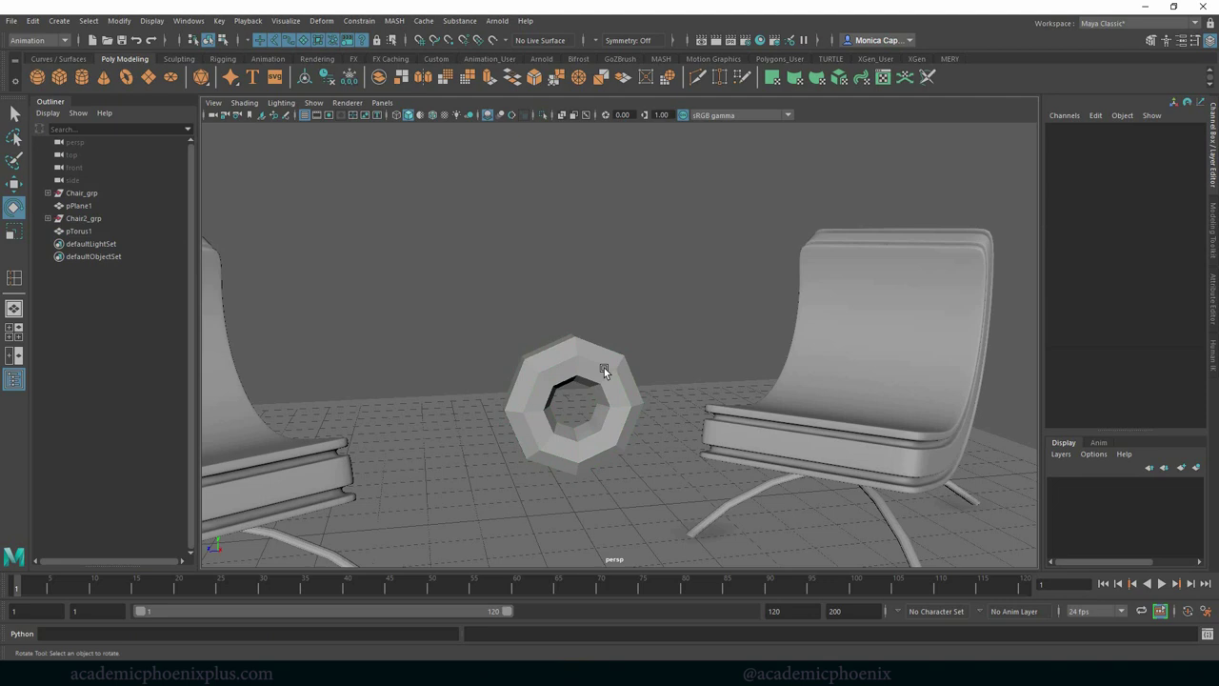
Lower the torus onto the floor at about 1.317 in Translate Y and rotate it to about -22.136 in Rotate Y.
click(604, 367)
key(e)
drag(535, 362, 572, 395)
key(w)
key(e)
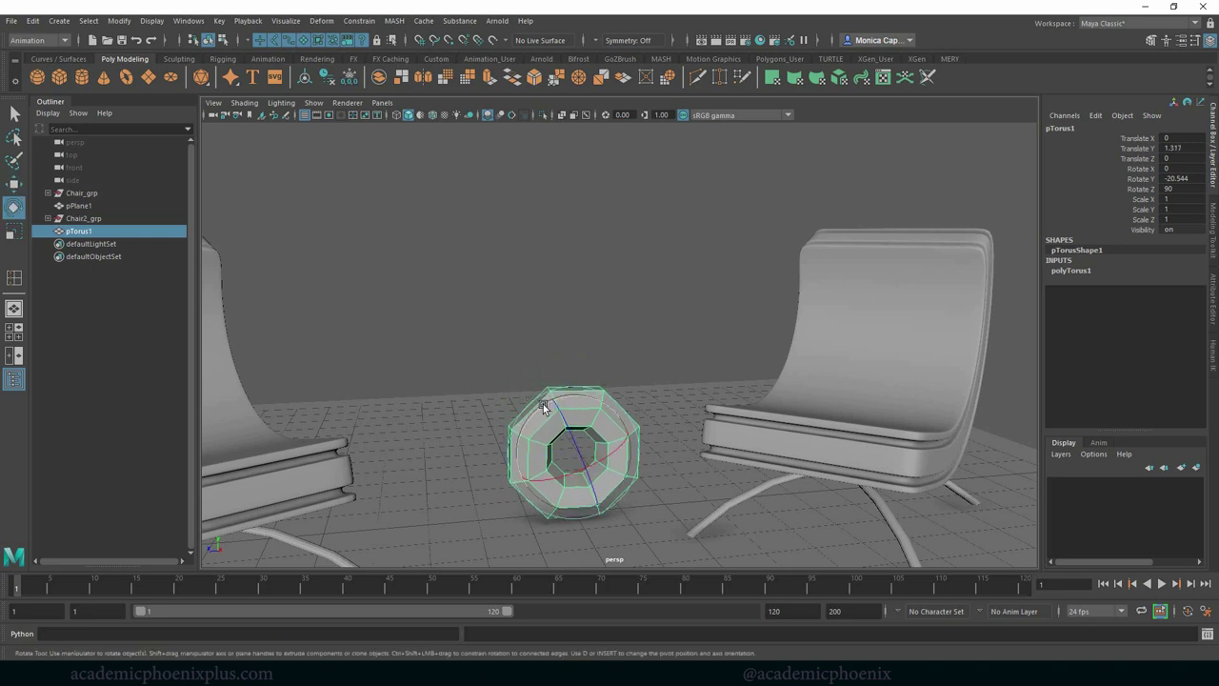
mouse_move(539, 407)
mouse_down()
mouse_move(566, 401)
mouse_move(541, 411)
mouse_up()
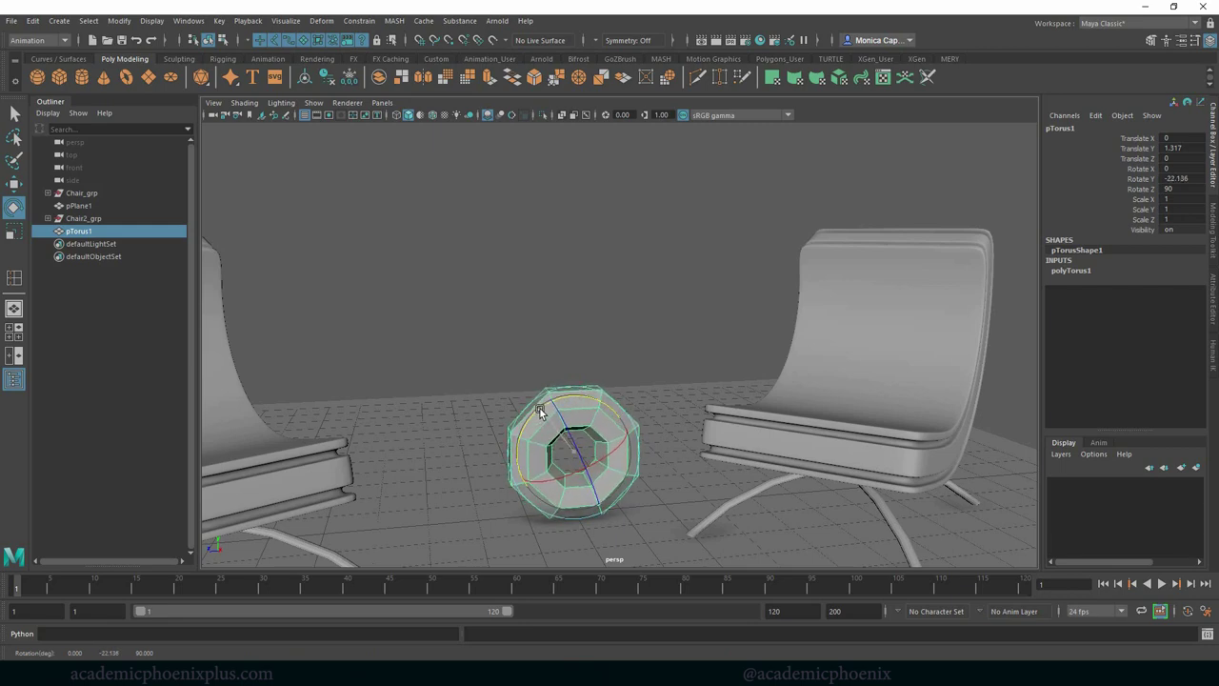
Frame the torus and, in edge mode, pull its upper-right edge ring outward and slightly up into a corner.
key(f)
click(748, 353)
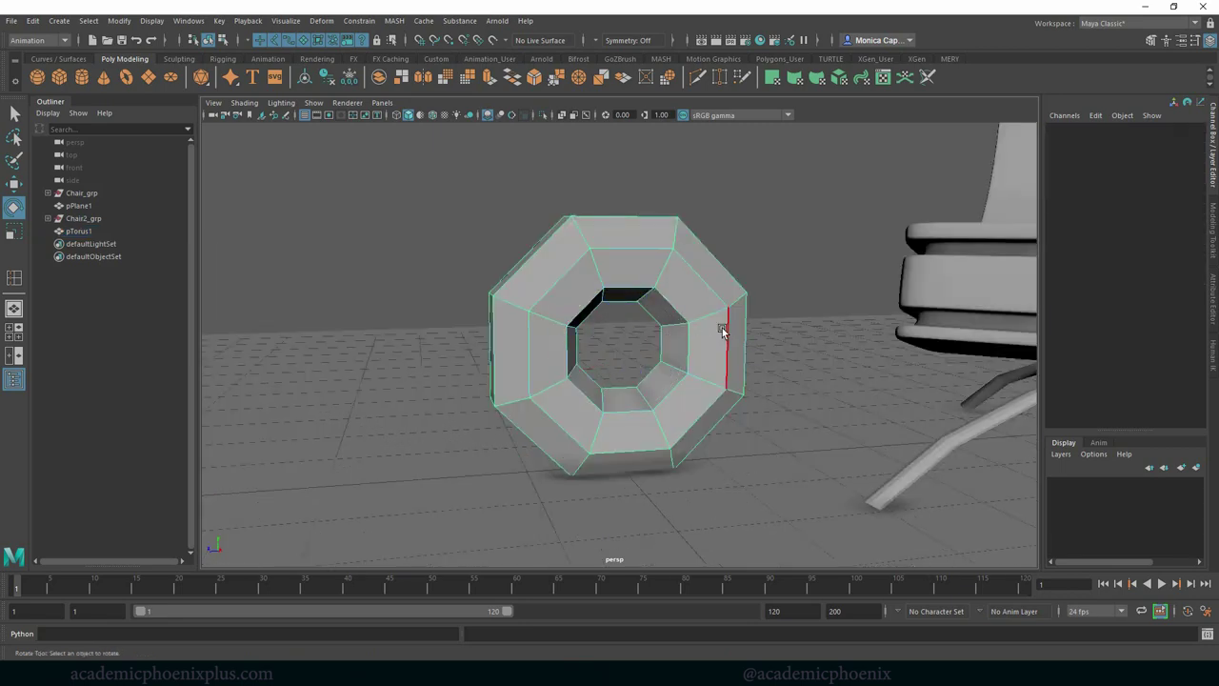
right_drag(724, 322, 754, 294)
alt+drag(754, 346, 699, 373)
key(F9)
right_drag(727, 338, 734, 278)
click(712, 322)
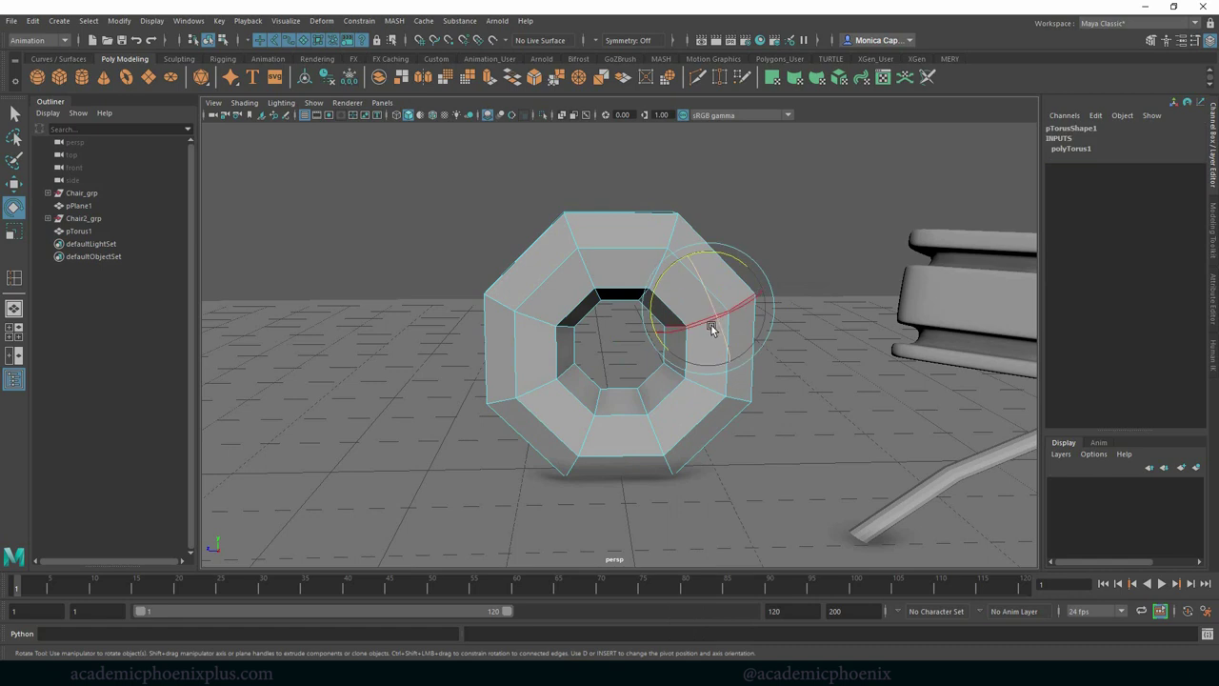
key(w)
drag(713, 317, 773, 286)
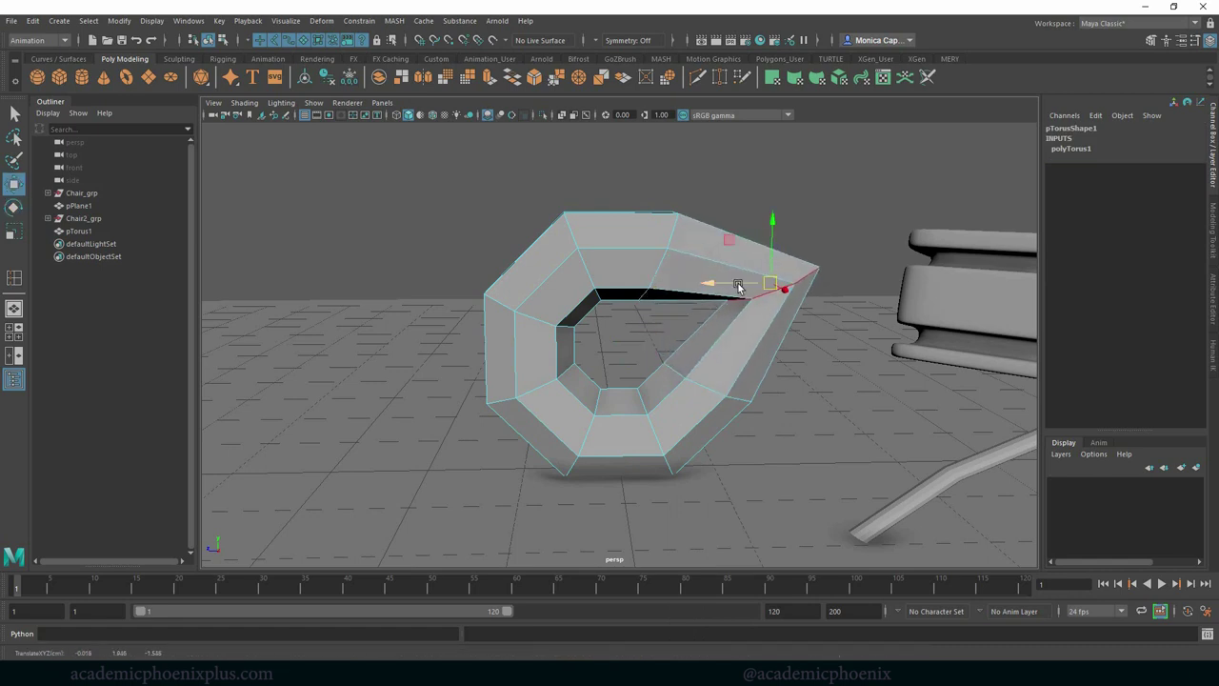
Lower the edge ring beside the stretched corner, and raise the corner's vertices.
click(661, 269)
drag(658, 259, 653, 281)
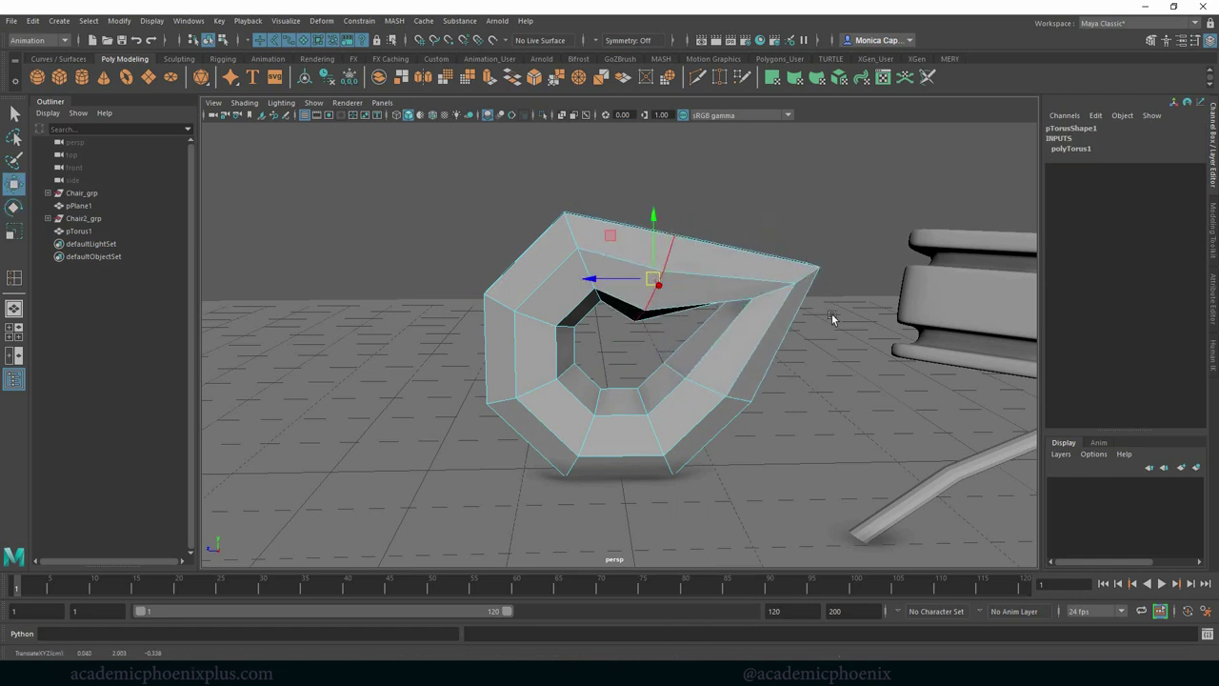
right_drag(776, 282, 732, 282)
drag(825, 334, 775, 185)
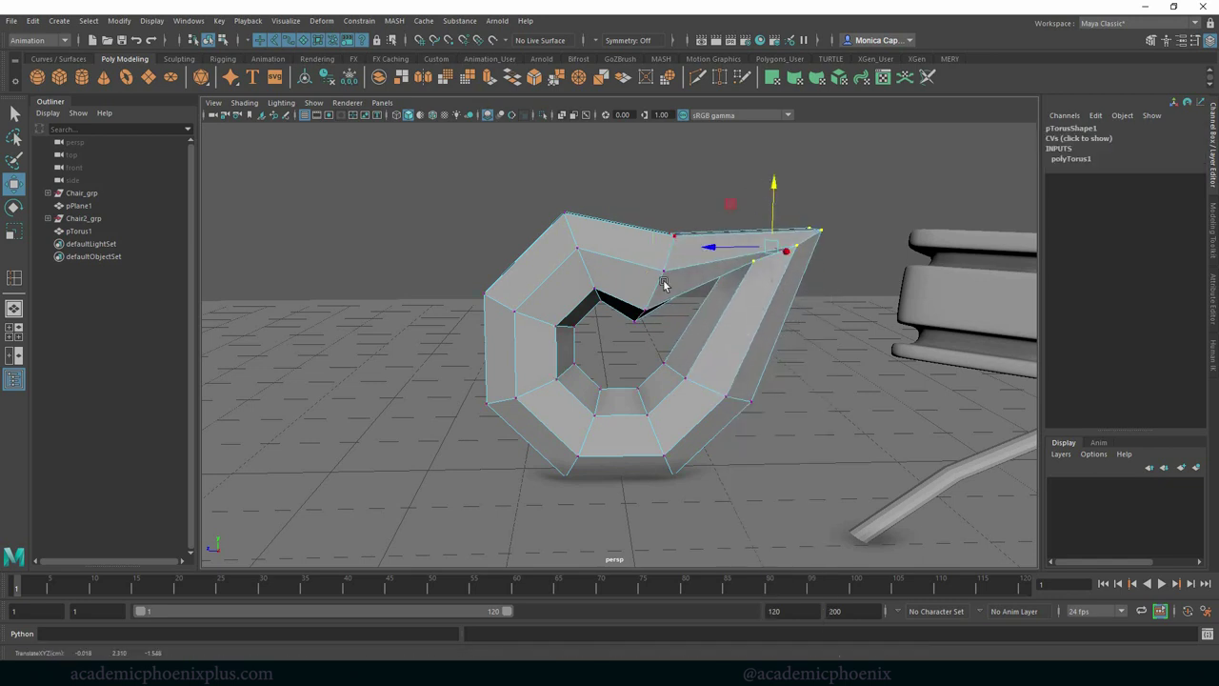
Pull the torus's upper-left edge ring outward and slightly down to form a point.
right_drag(556, 326, 554, 288)
double_click(532, 312)
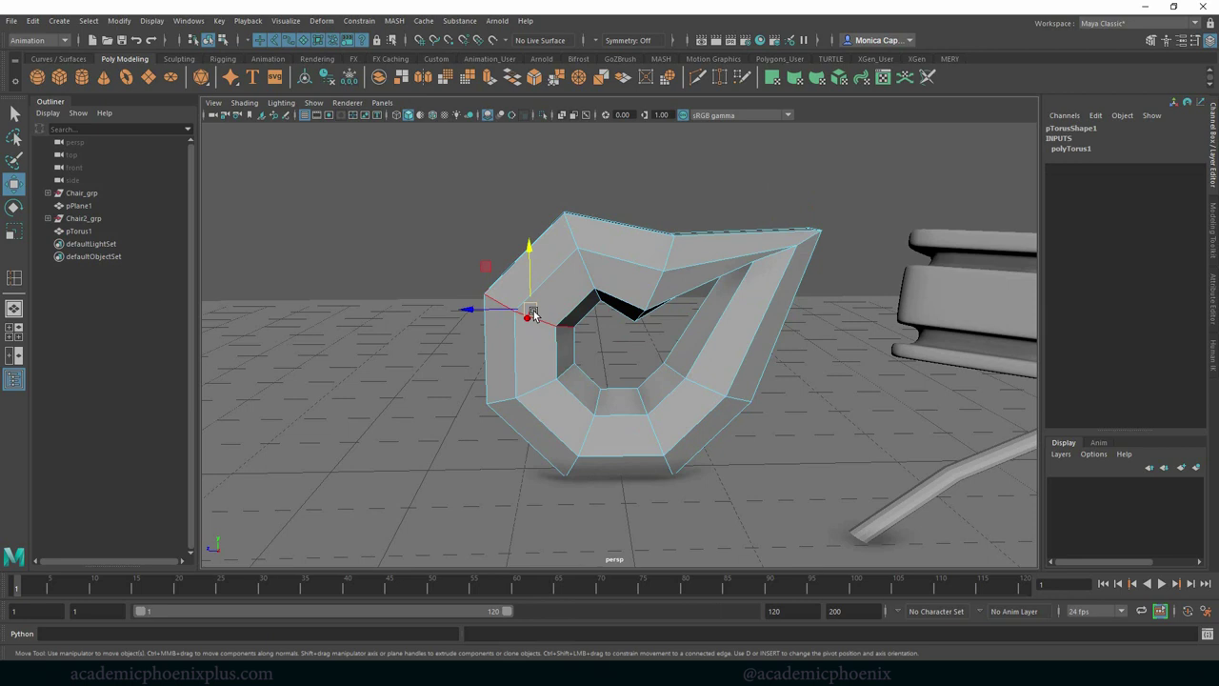
drag(529, 311, 468, 337)
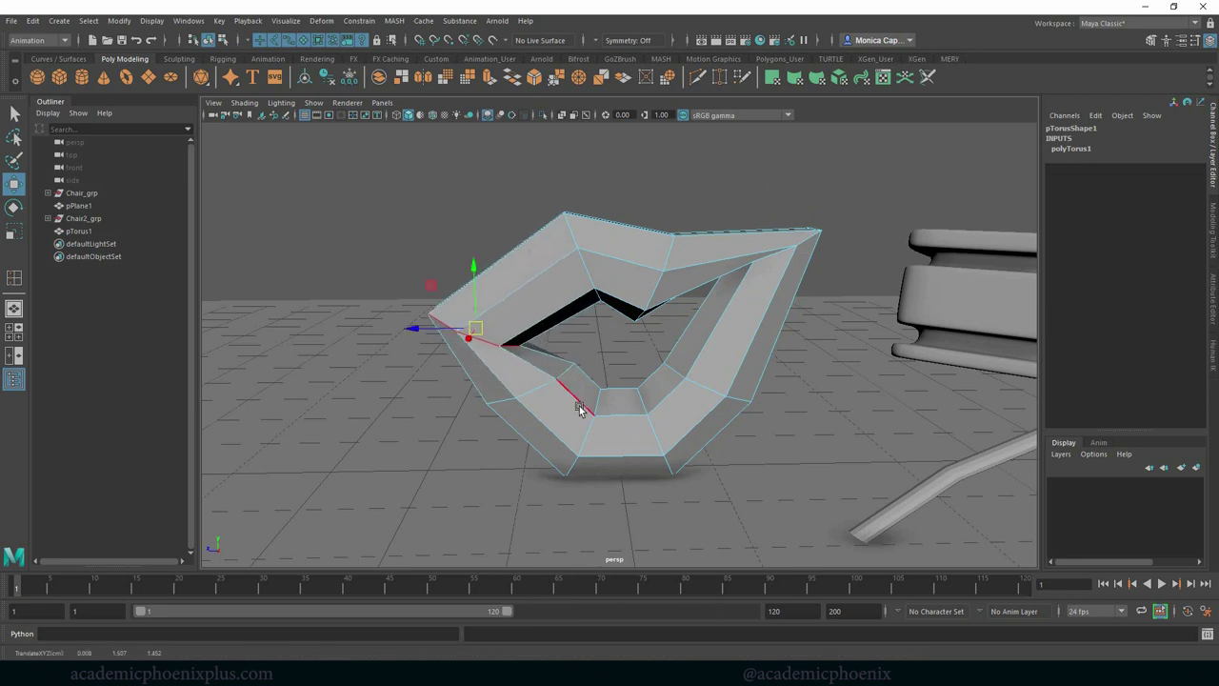
Move the lower-left edge ring up into the hole and pull the lower-right edge ring outward.
click(595, 405)
double_click(595, 405)
click(598, 401)
drag(598, 403, 580, 355)
double_click(568, 370)
click(582, 359)
shift+click(556, 373)
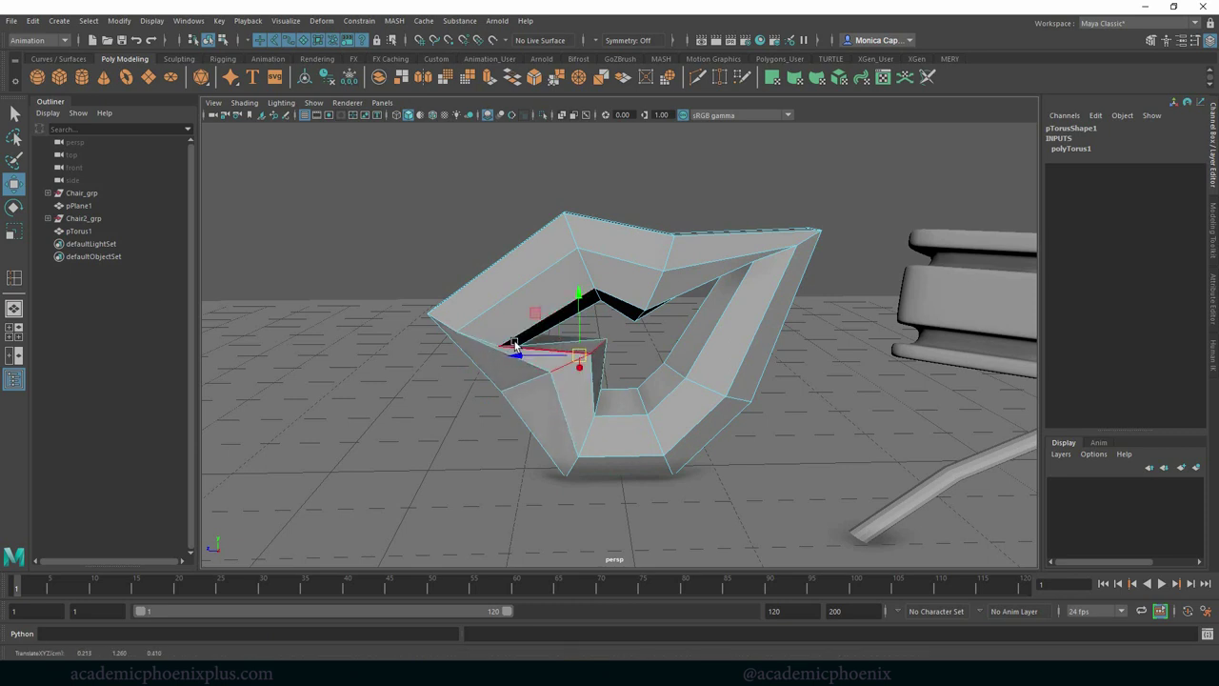
drag(679, 371, 778, 384)
Select the vertices along the upper edge of the torus and activate the Scale tool.
right_click(705, 250)
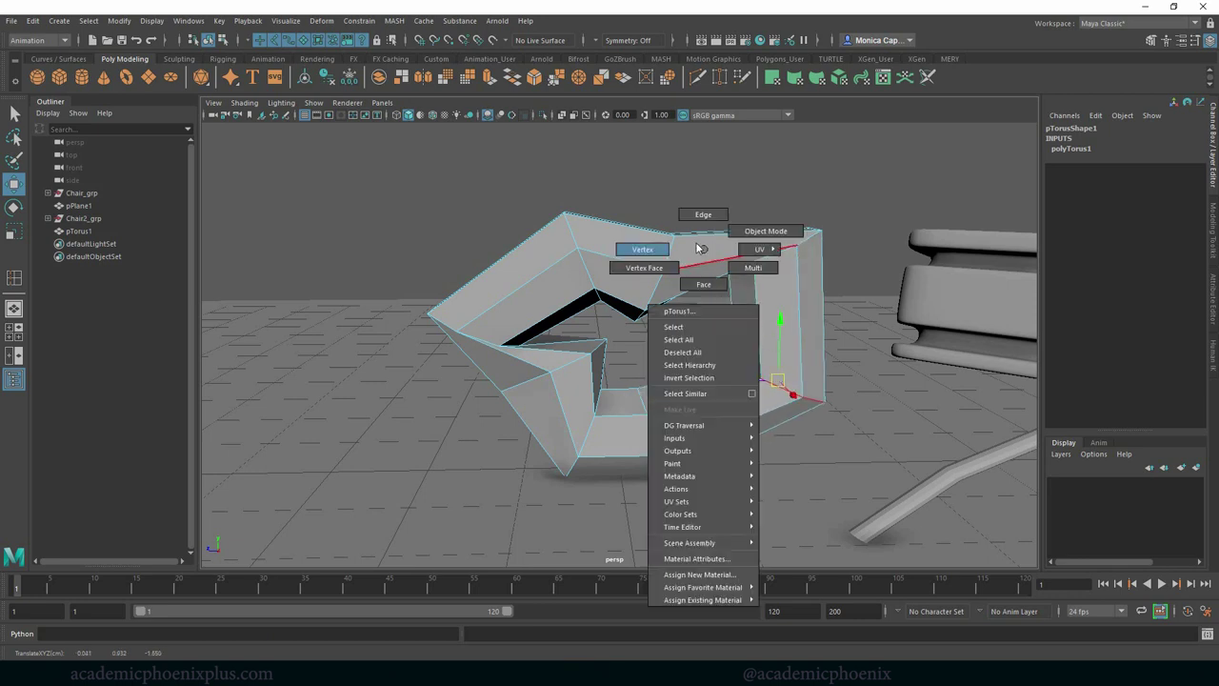
click(643, 249)
drag(562, 183, 834, 243)
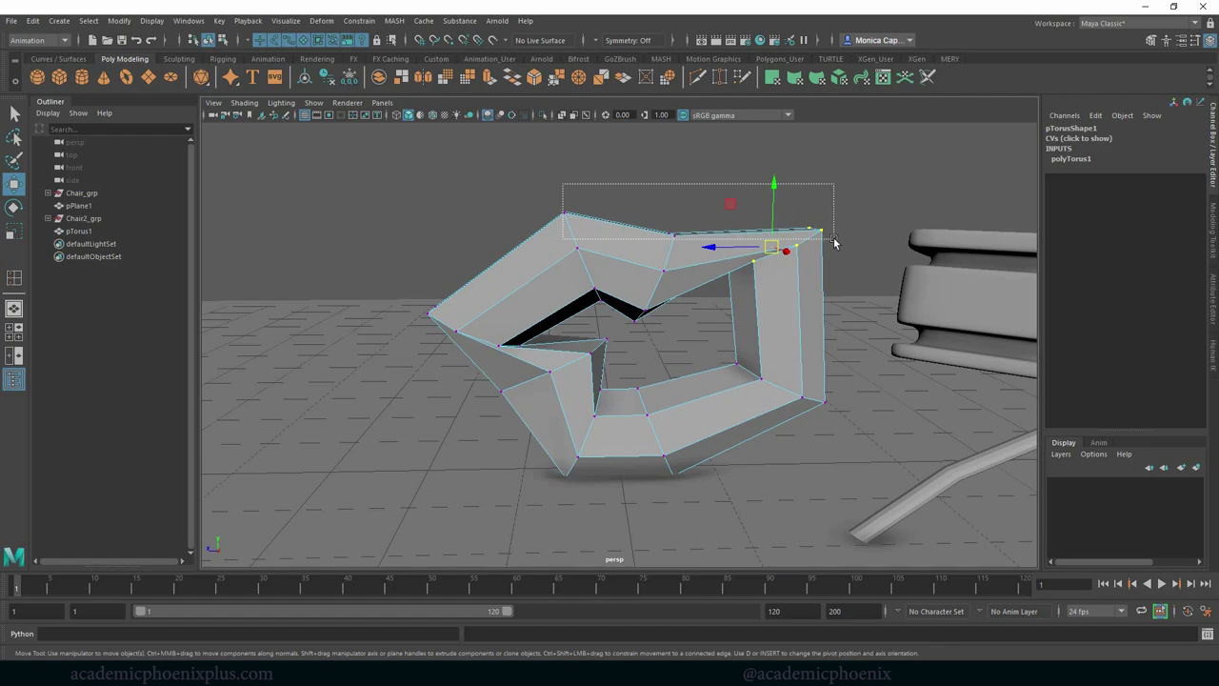
key(r)
alt+drag(671, 172, 481, 307)
Reset the Scale tool's settings and set its Axis Orientation to World.
double_click(14, 233)
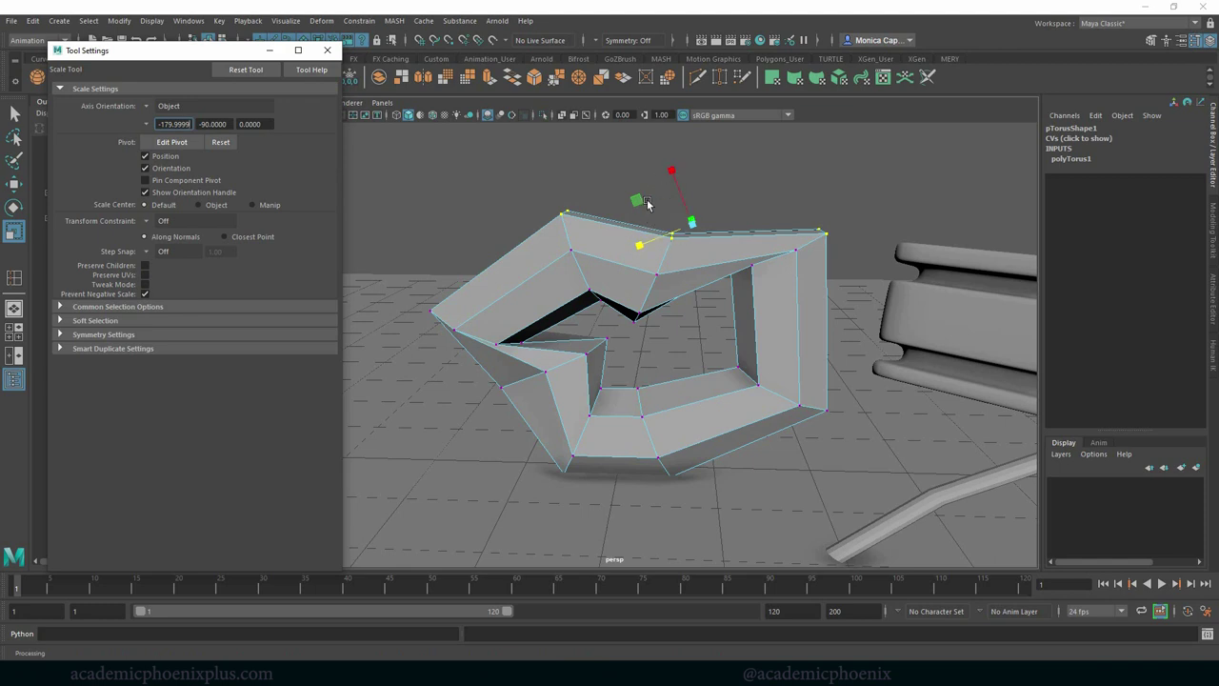
click(328, 50)
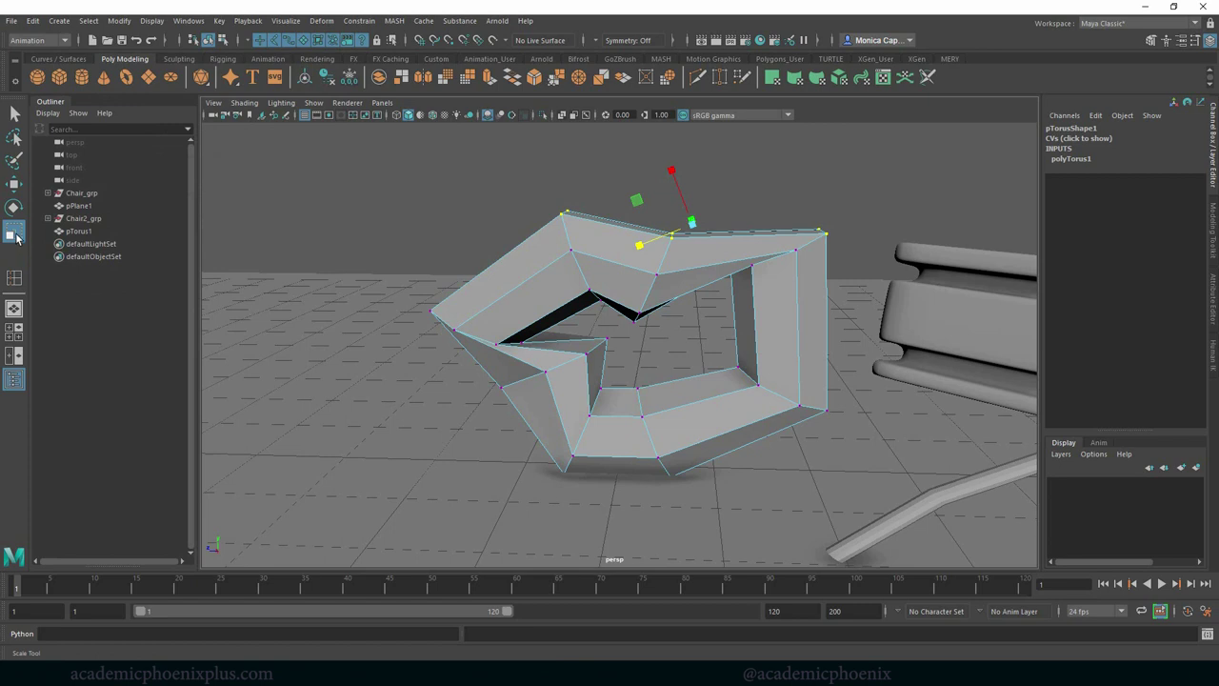
double_click(14, 234)
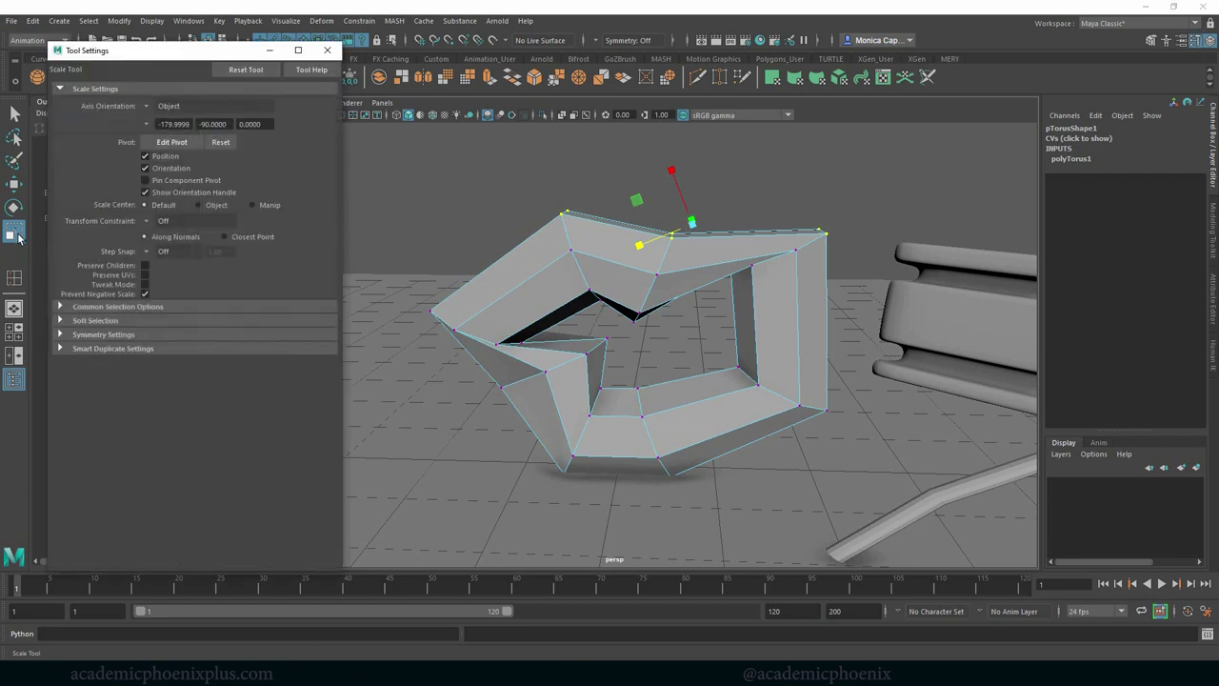
click(249, 70)
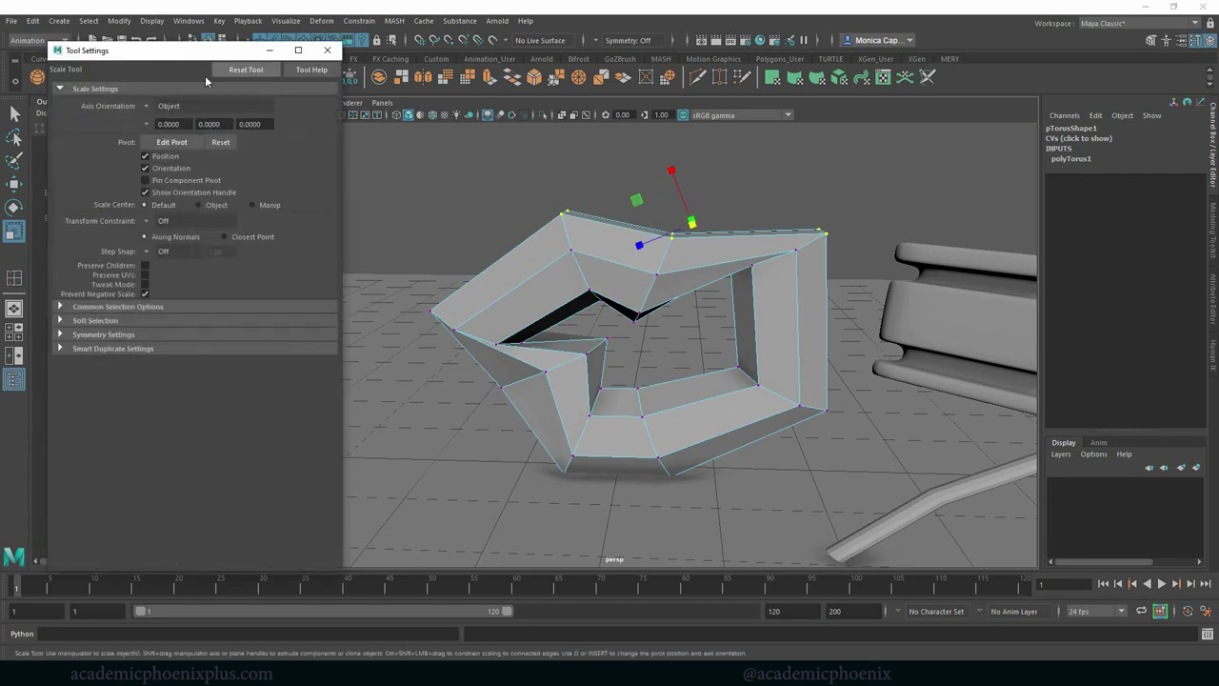
click(155, 108)
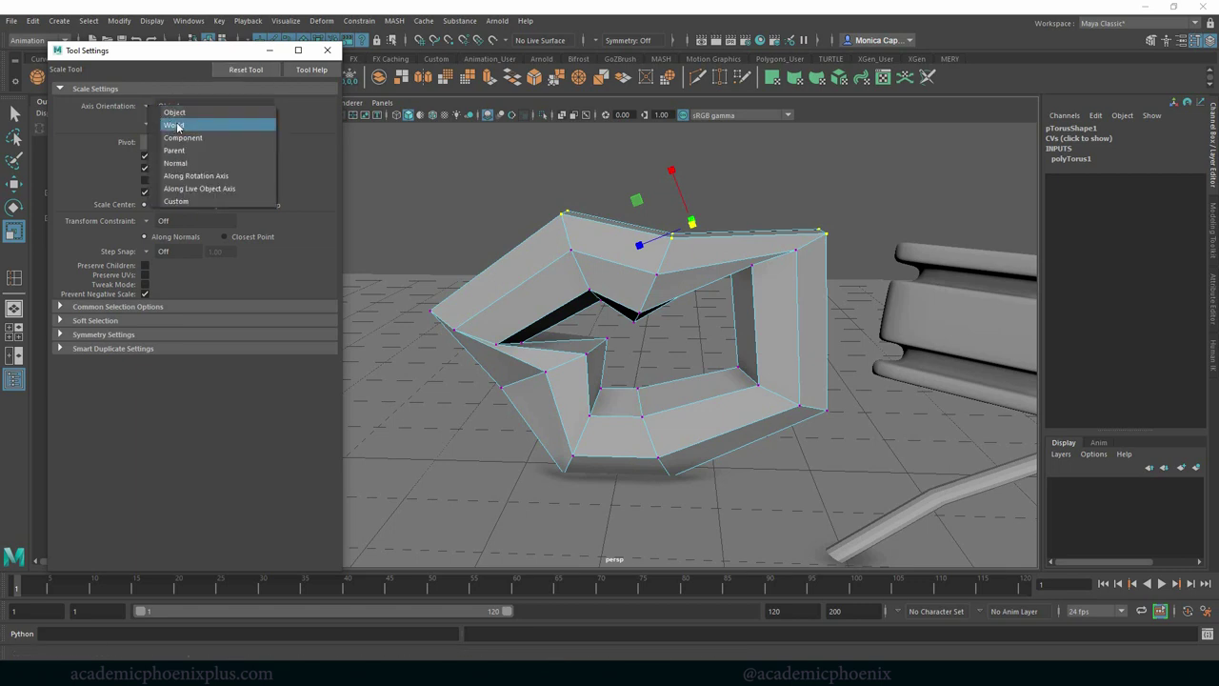
click(174, 125)
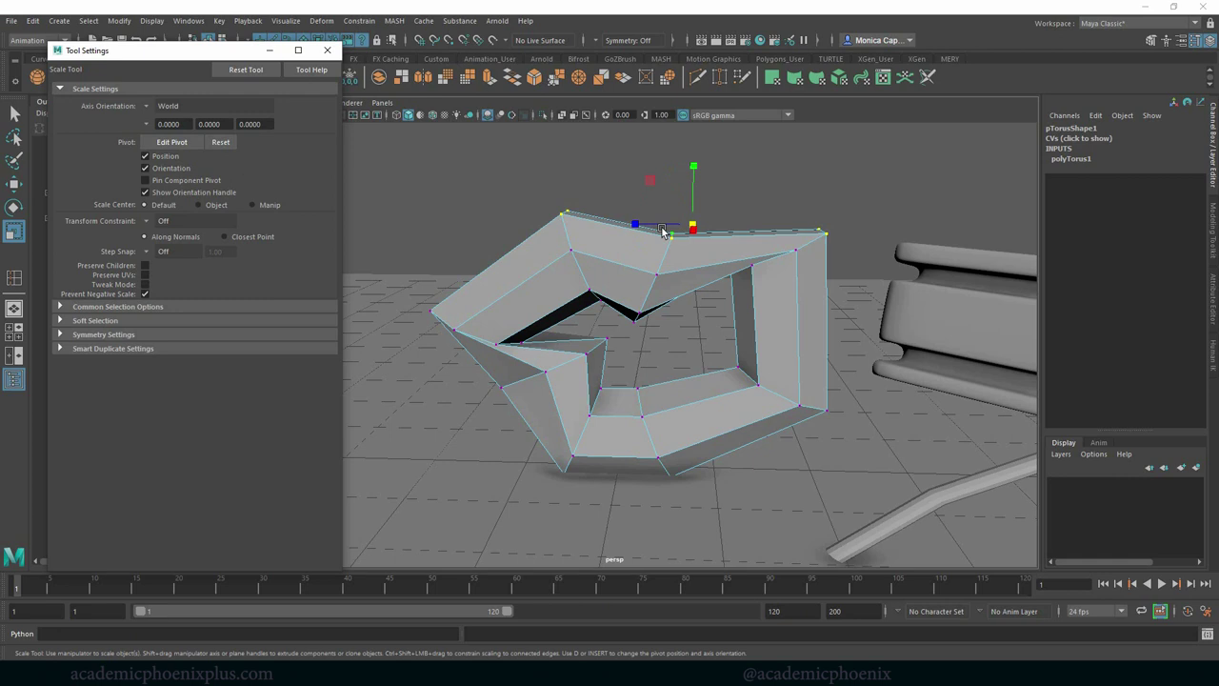
Flatten the selected upper vertices vertically with Scale, and slide them along Z toward the pointed end.
drag(706, 184, 508, 162)
click(328, 49)
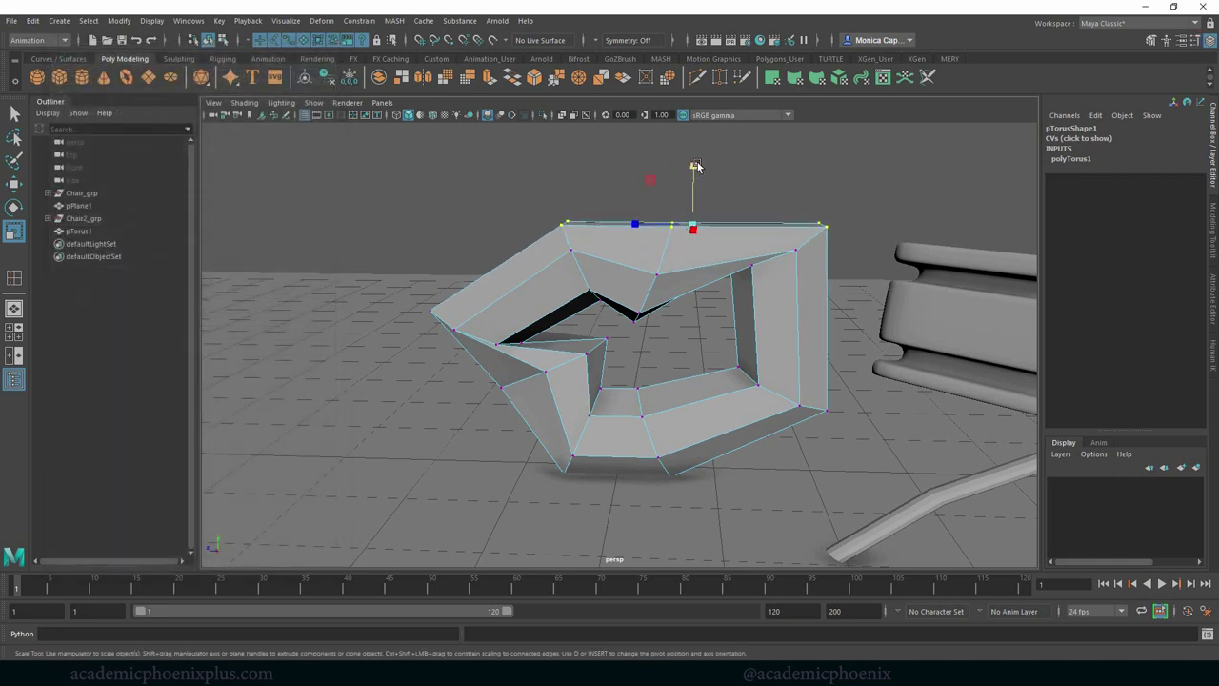
drag(696, 167, 692, 207)
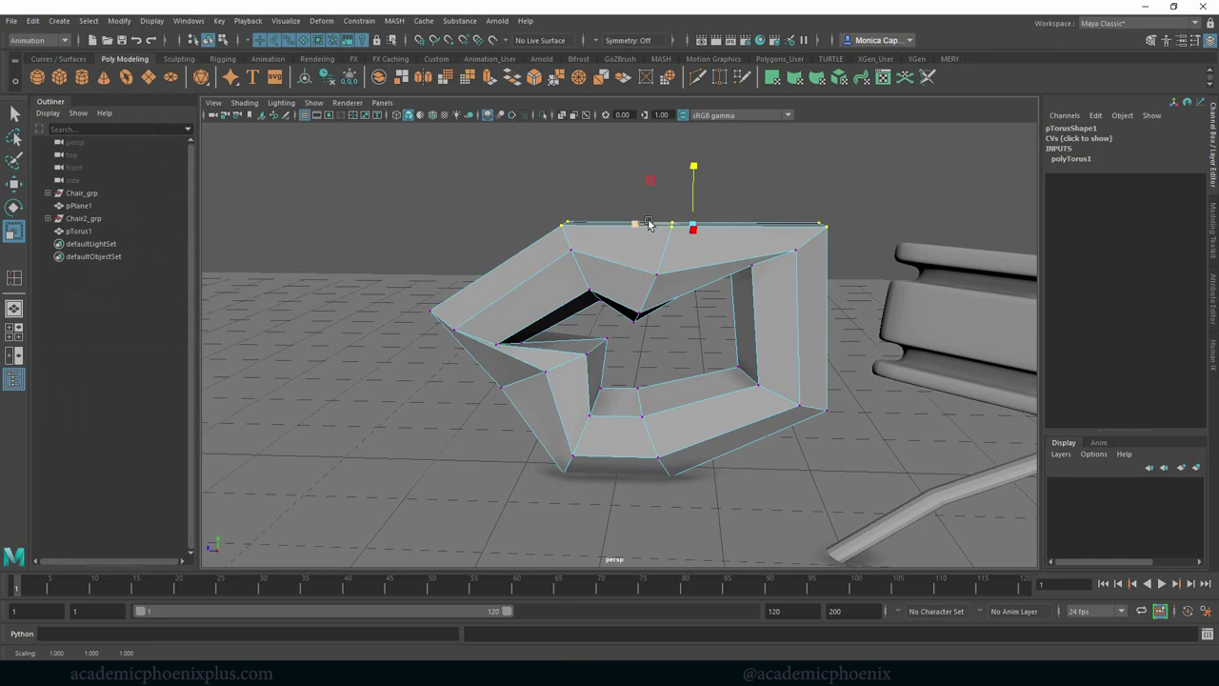
key(w)
drag(636, 225, 616, 223)
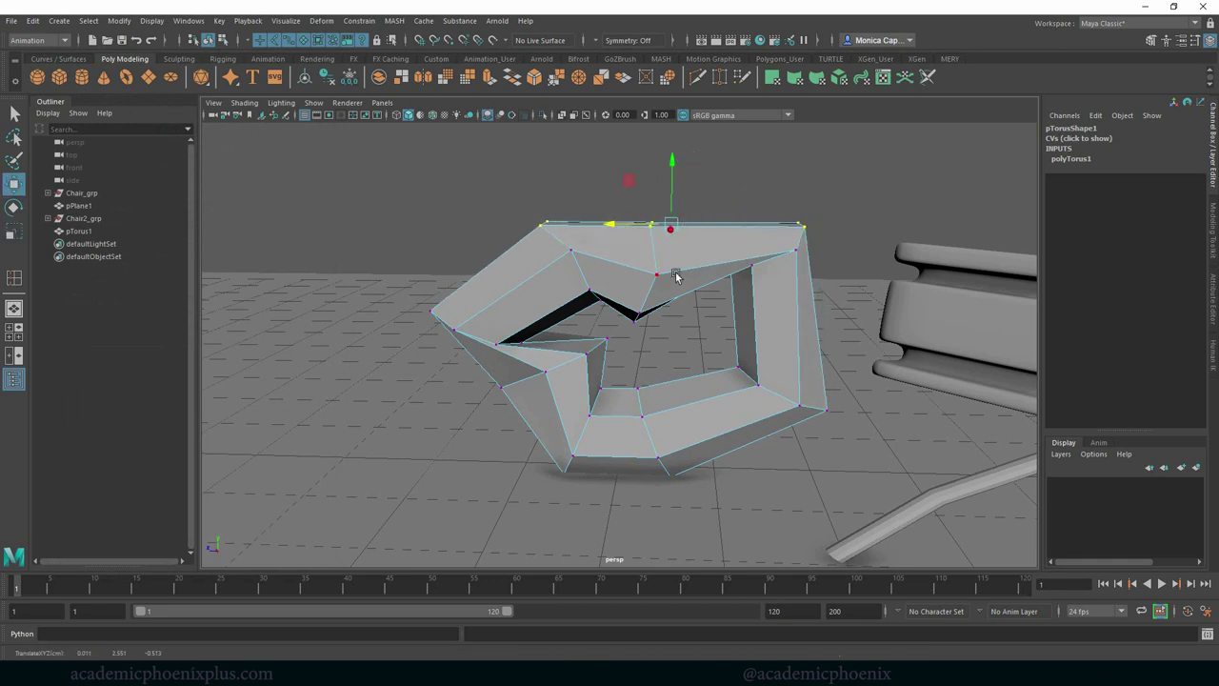
Return to object mode, select the torus and isolate it in the viewport.
right_drag(722, 263, 760, 239)
click(825, 217)
alt+drag(824, 217, 577, 271)
click(663, 272)
click(542, 116)
scroll(658, 256, down, 4)
right_drag(577, 271, 574, 241)
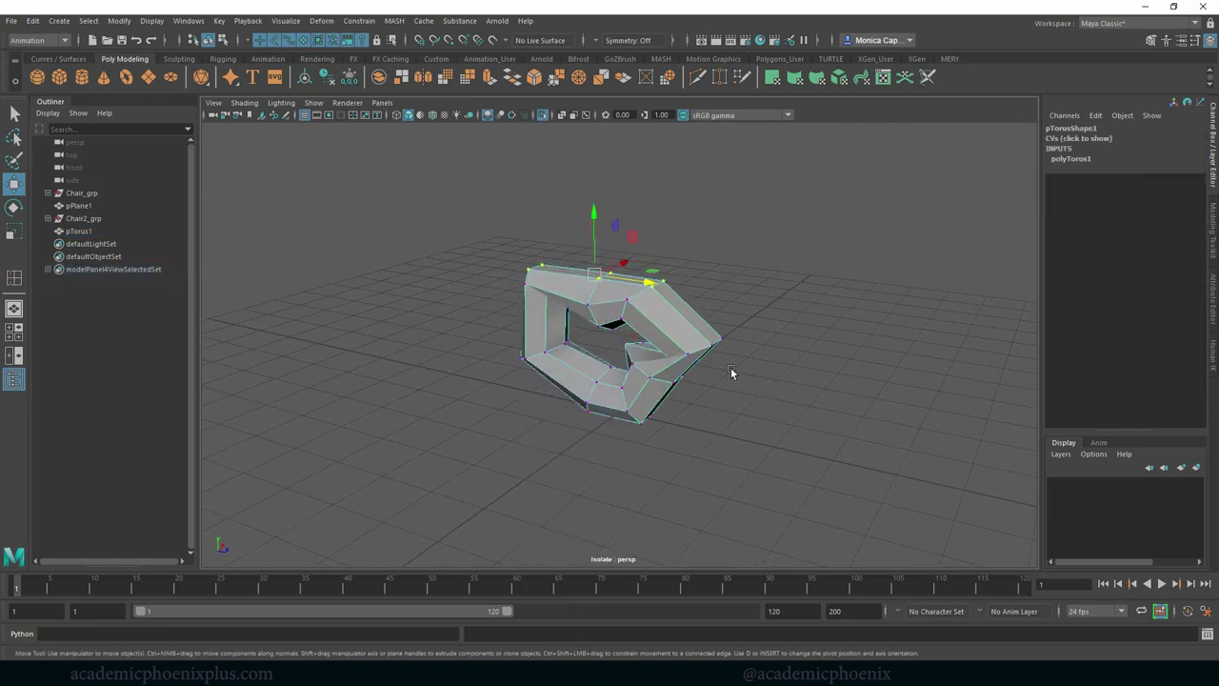
Offset the torus's lower corner edge ring and its pointed-end edge ring in opposite directions along X.
right_drag(558, 324, 563, 291)
double_click(537, 356)
alt+drag(536, 356, 651, 399)
drag(530, 384, 507, 381)
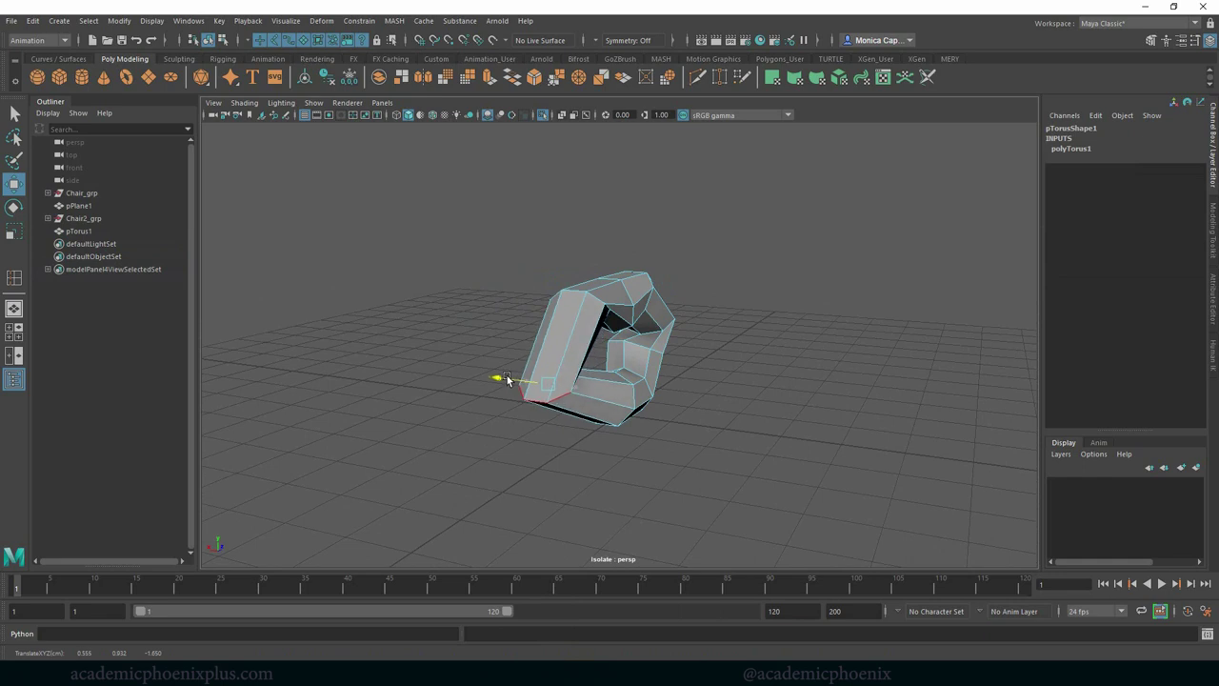
double_click(654, 332)
drag(604, 318, 619, 317)
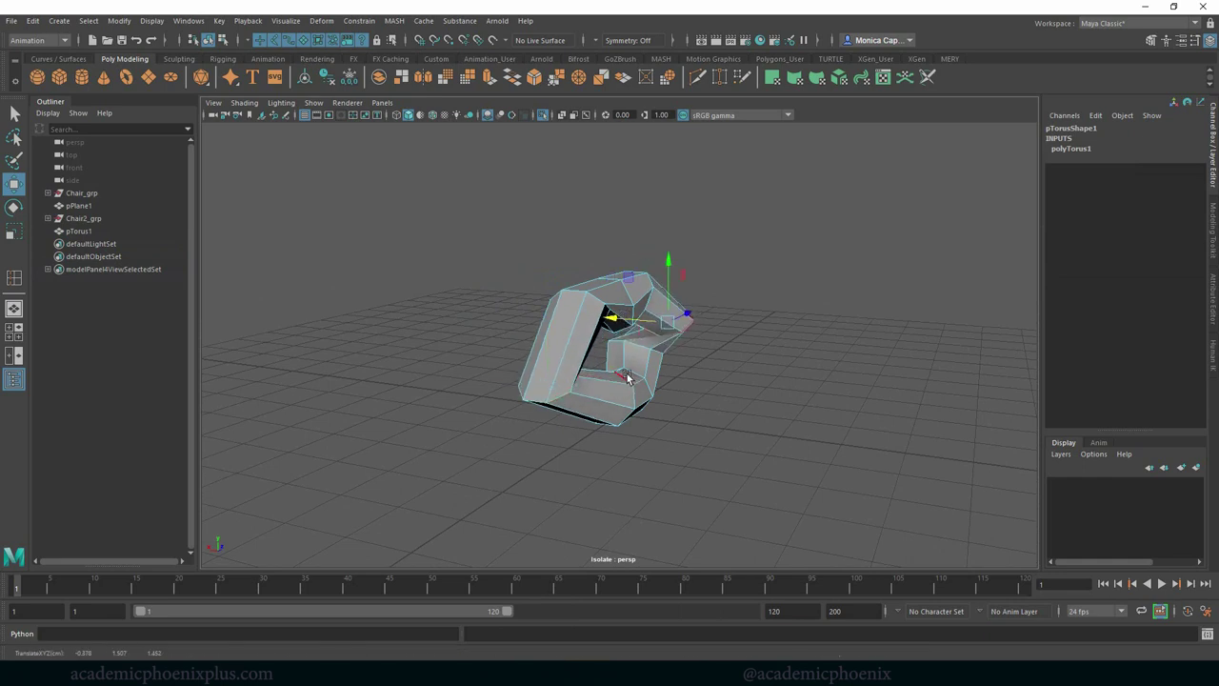
Shift the bottom and upper edge rings slightly along X in opposite directions, and return to object mode.
click(626, 381)
click(596, 395)
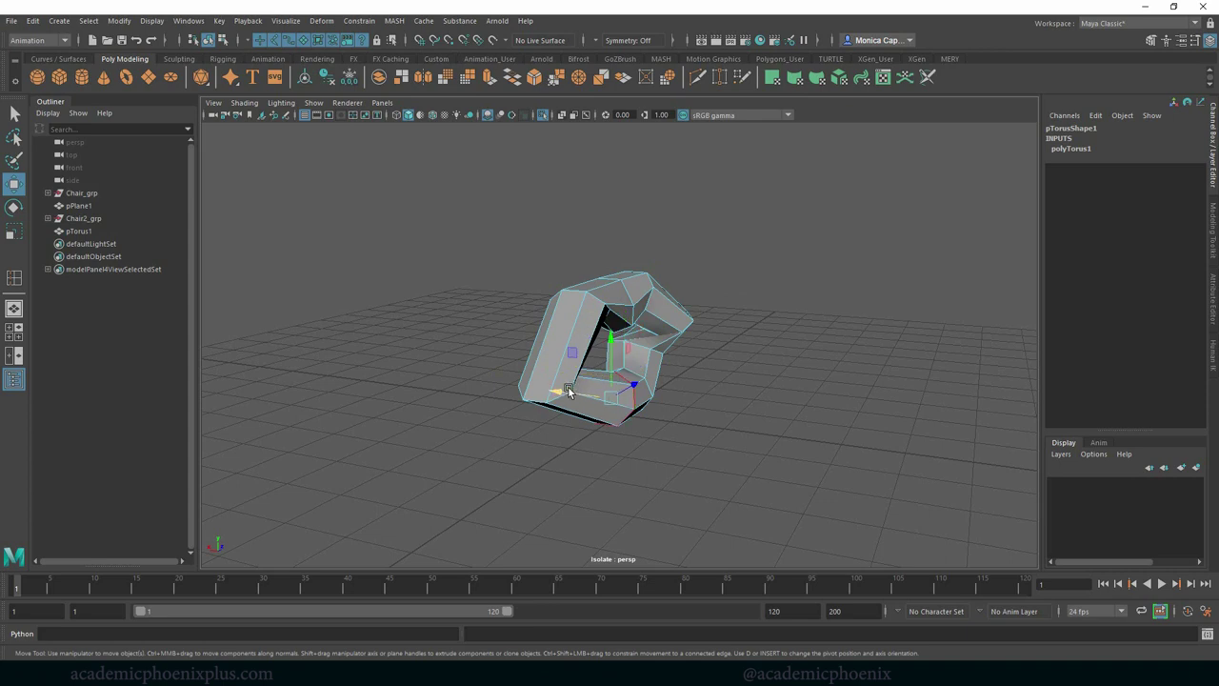
drag(568, 389, 578, 391)
click(631, 296)
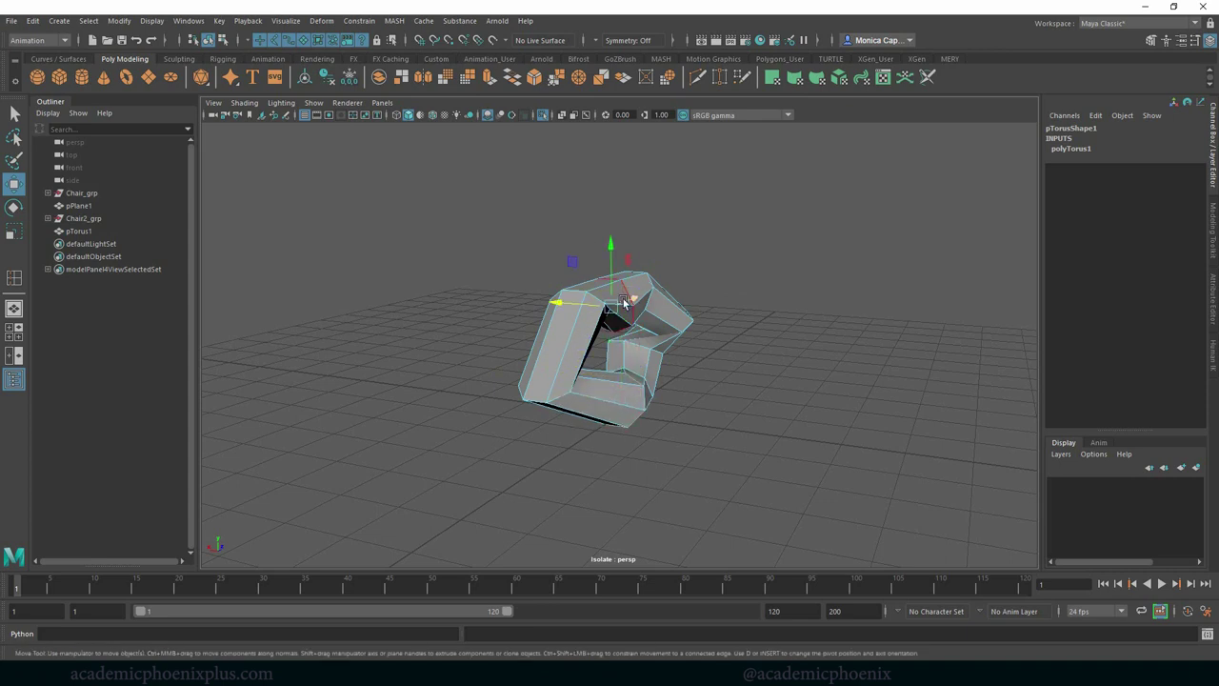
drag(560, 300, 550, 302)
right_drag(645, 290, 707, 271)
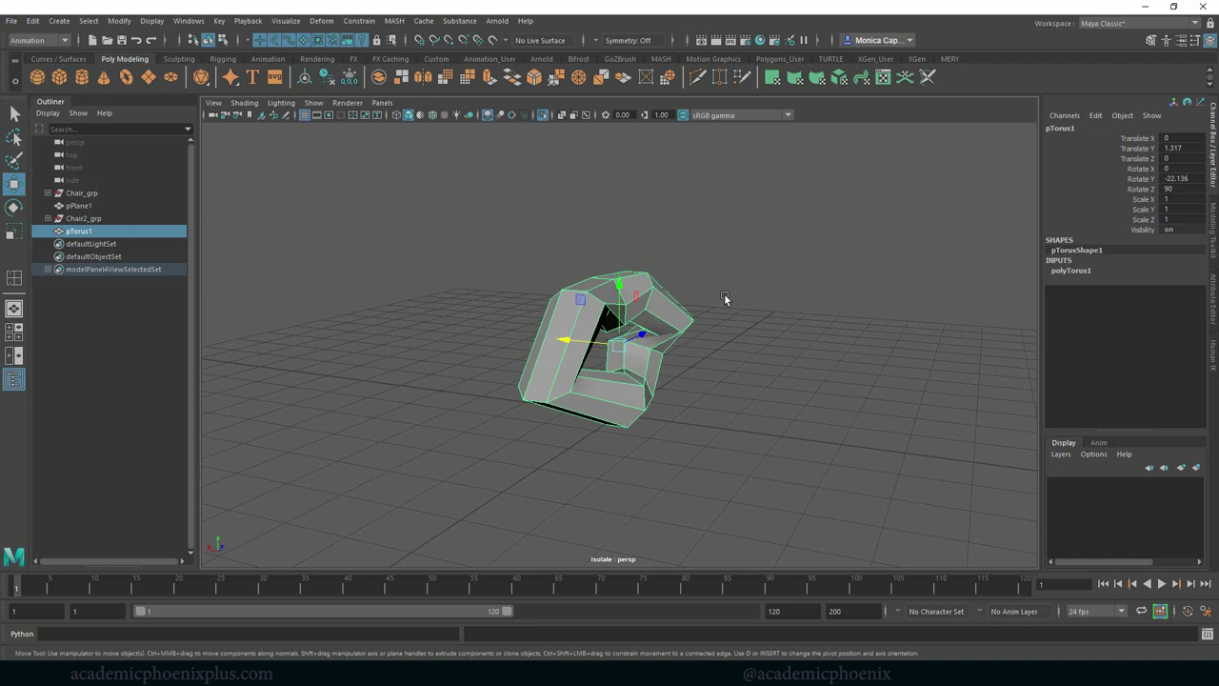
Preview the torus with smooth mesh display from the side, and return it to the unsmoothed display.
click(726, 295)
alt+drag(596, 343, 727, 348)
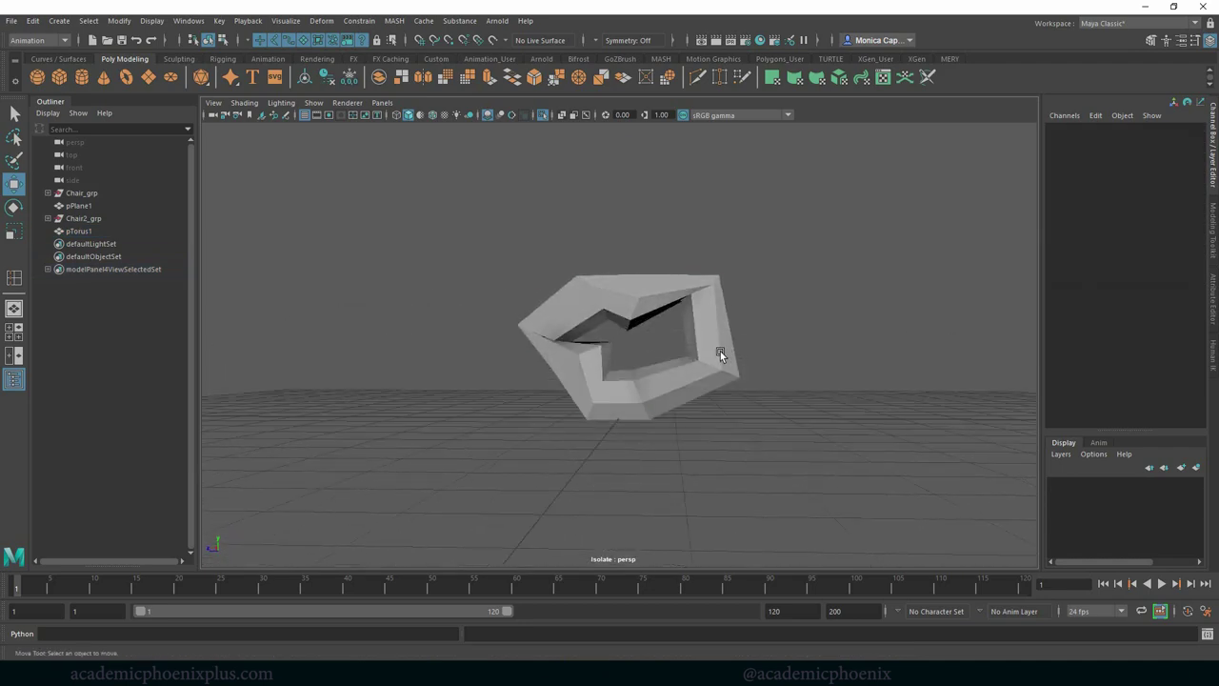
click(720, 351)
key(3)
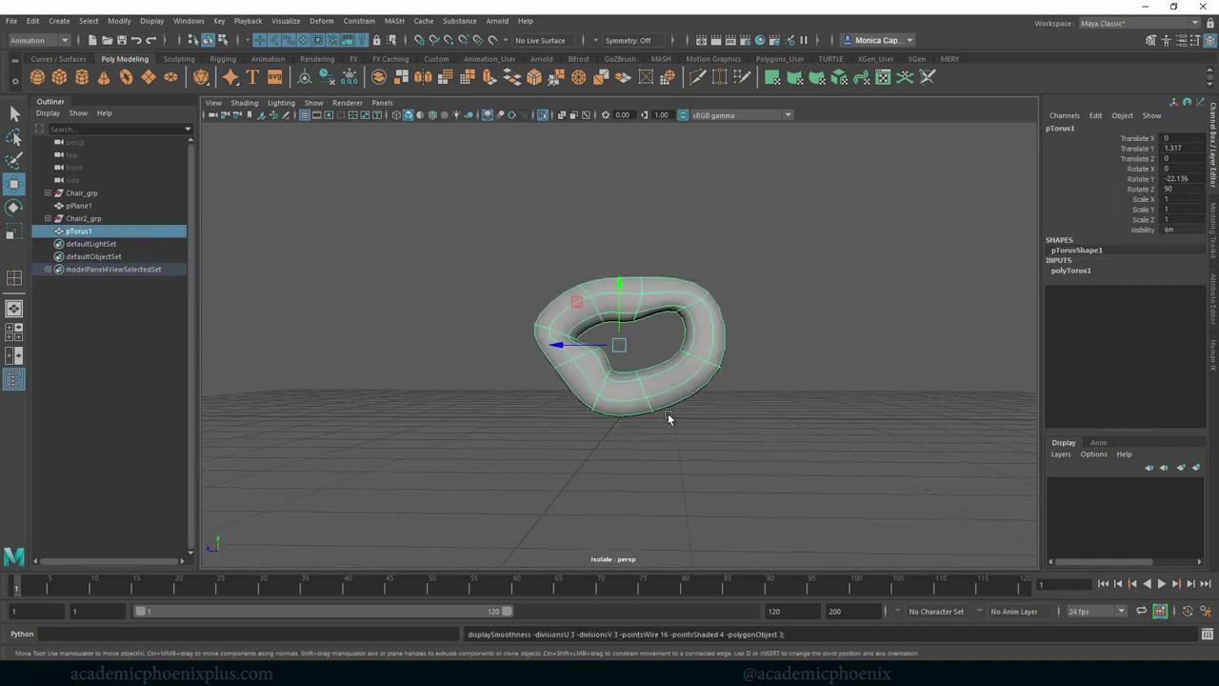
key(1)
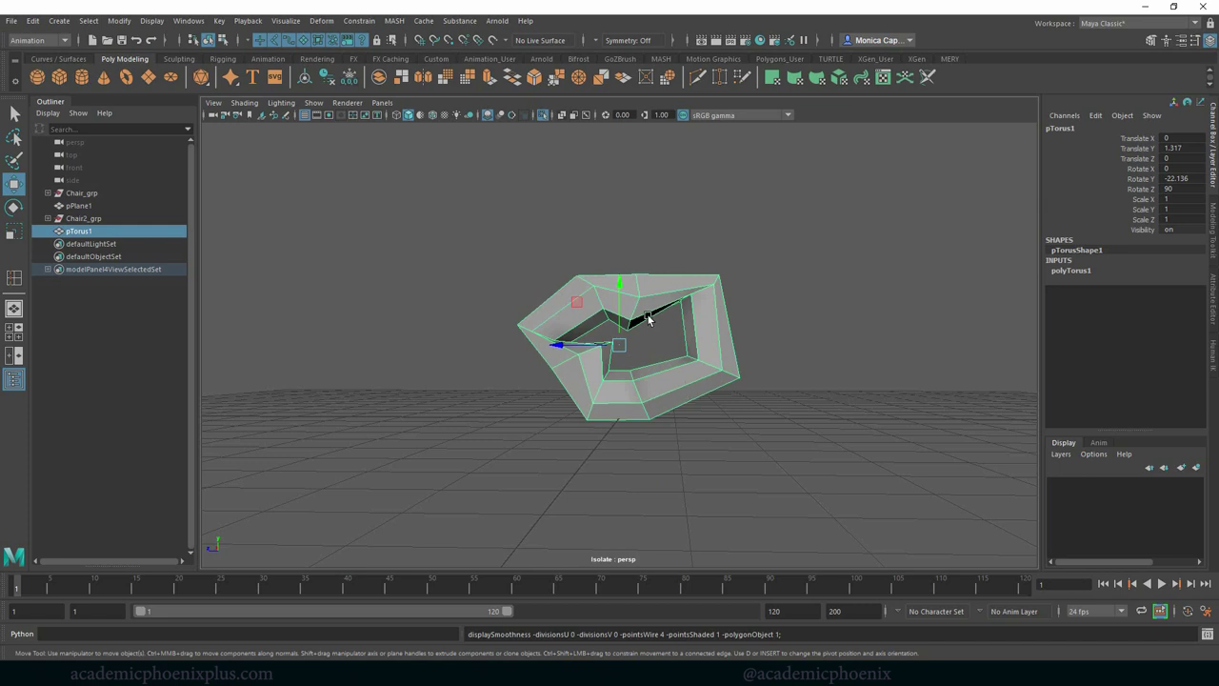
Pull the inner vertices at the middle of the torus's upper section downward, preview the smoothed shape, and return to object mode.
right_drag(648, 319, 583, 317)
drag(646, 343, 635, 281)
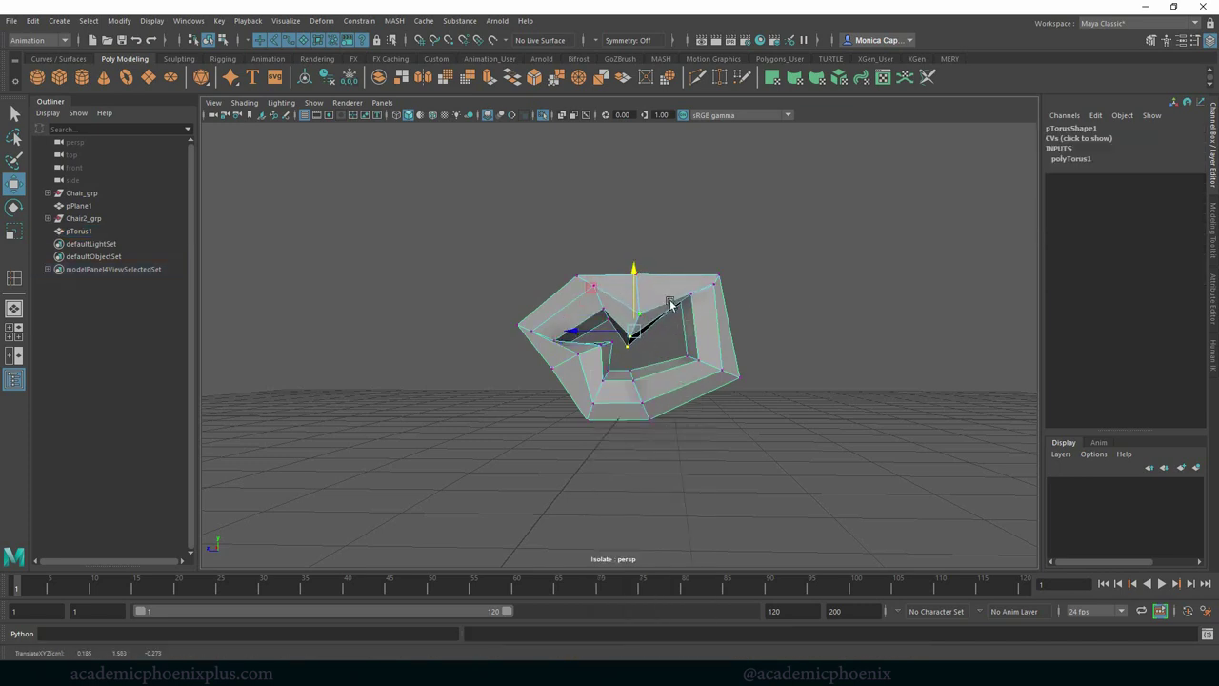
key(3)
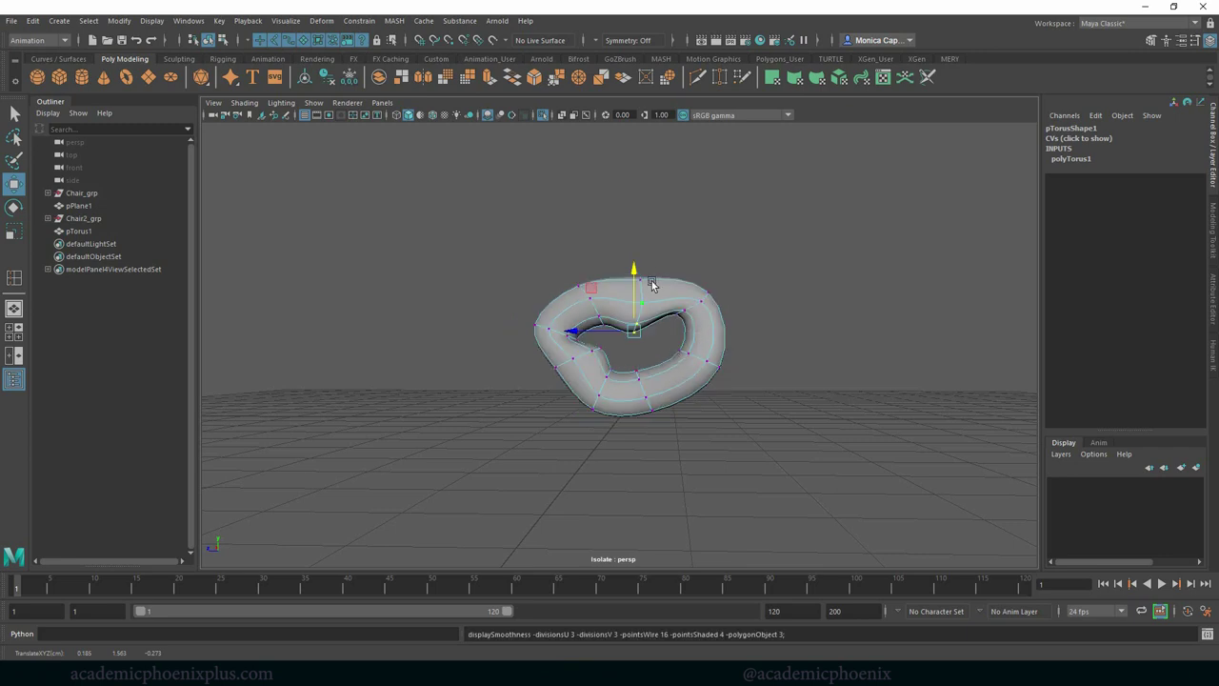
mouse_move(687, 324)
right_down()
mouse_move(719, 289)
mouse_move(663, 324)
right_up()
key(1)
alt+drag(738, 348, 539, 382)
click(628, 386)
click(554, 383)
click(613, 392)
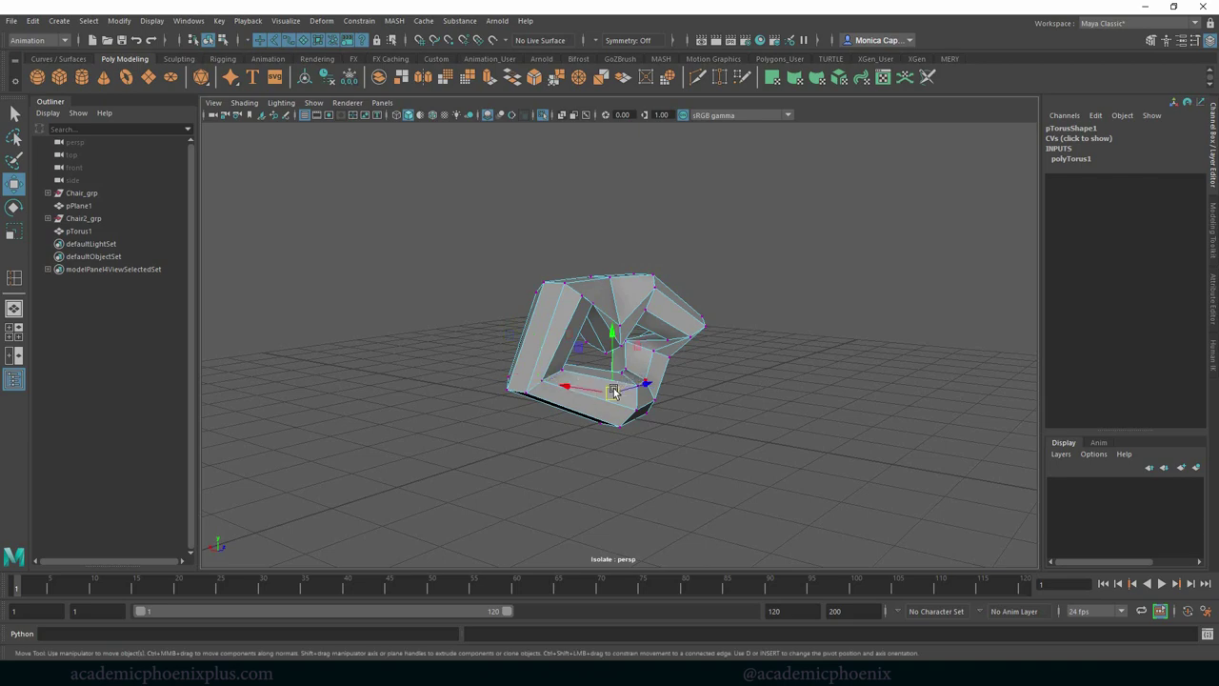
right_drag(651, 330, 710, 308)
alt+drag(544, 340, 529, 303)
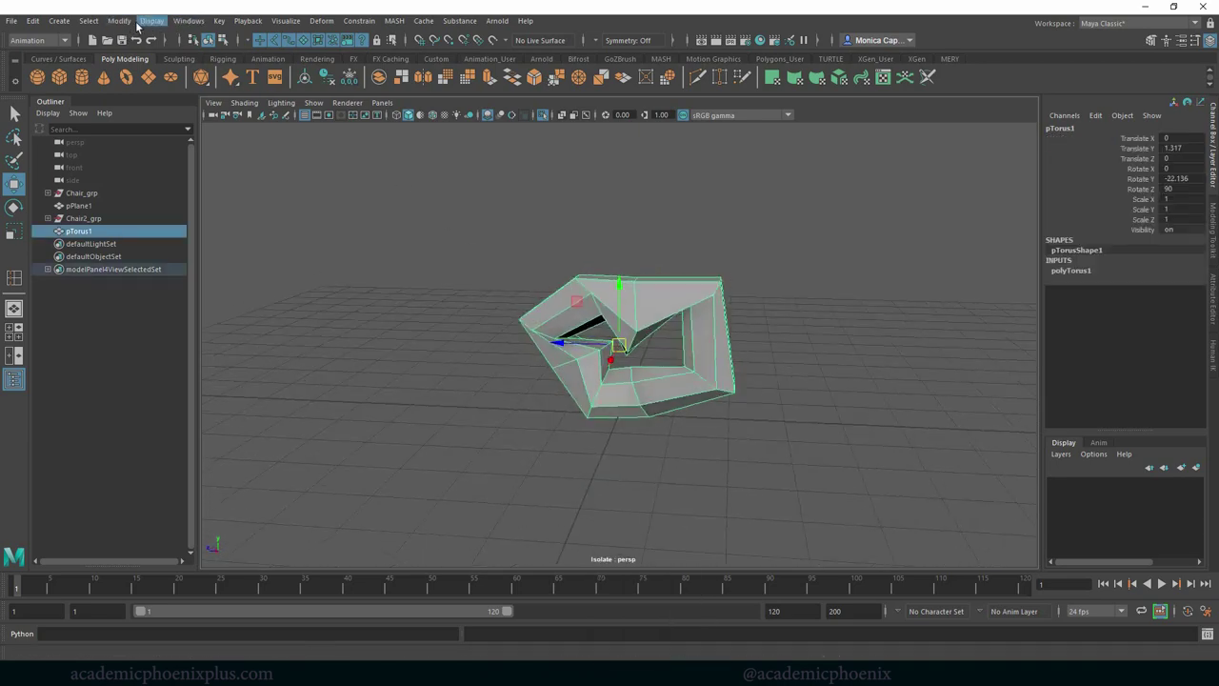
Switch to the Modeling menu set, and apply Smooth with one division to the torus mesh.
click(38, 40)
click(51, 53)
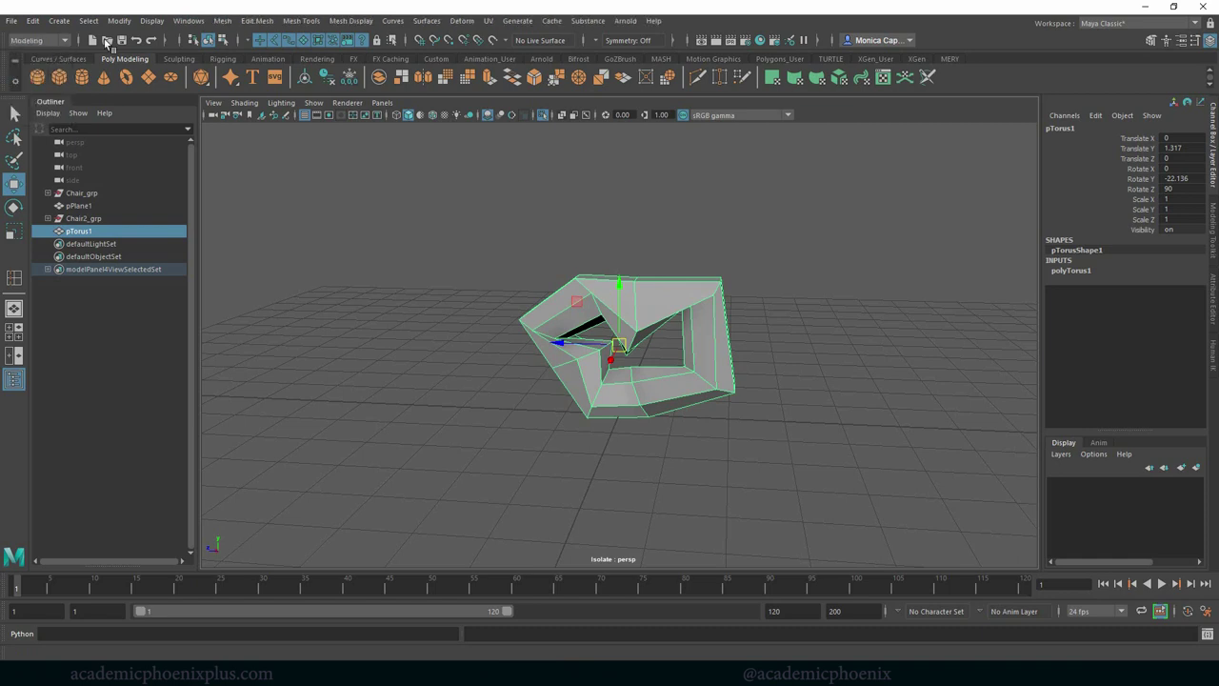
click(222, 20)
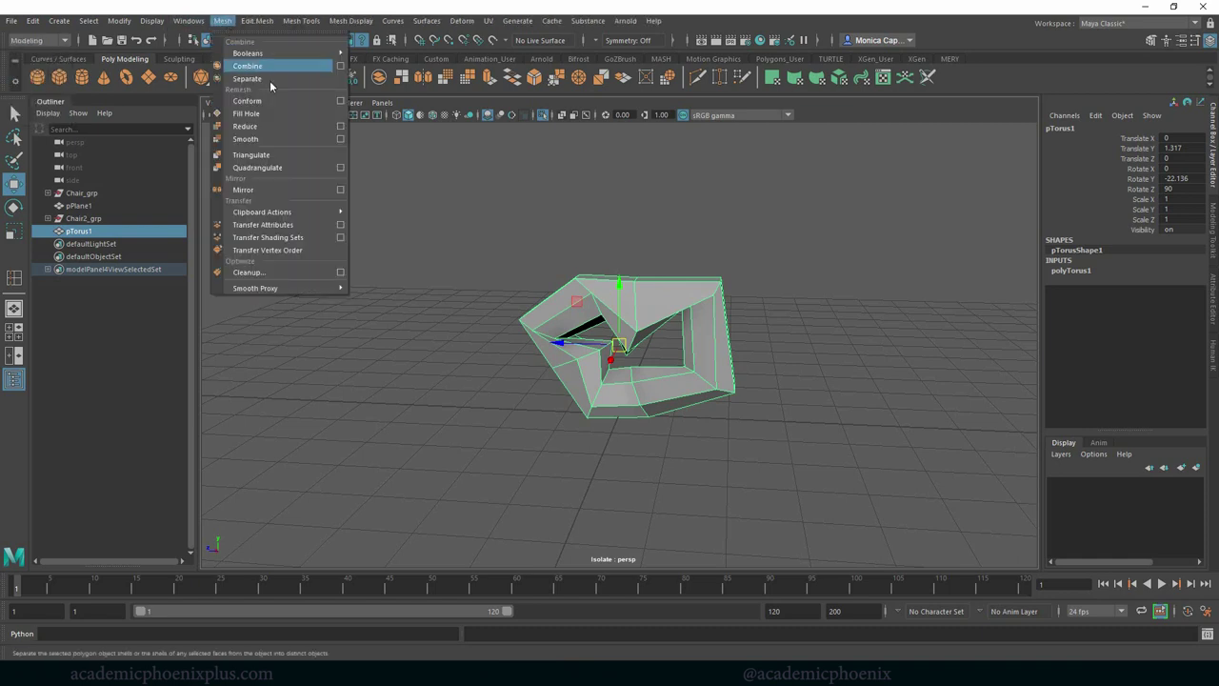
click(274, 137)
right_drag(693, 305, 751, 335)
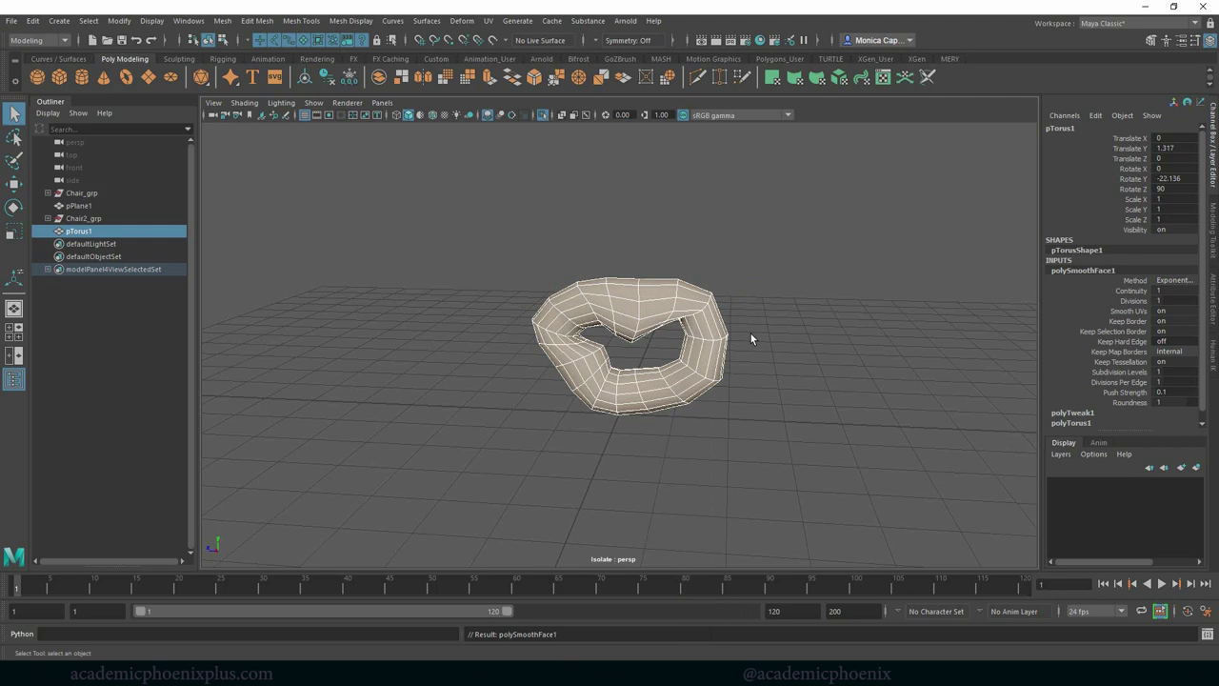
click(752, 334)
End the isolated view to show the whole scene, and move the torus to Translate Y 1.226 and Translate Z 0.831.
click(535, 115)
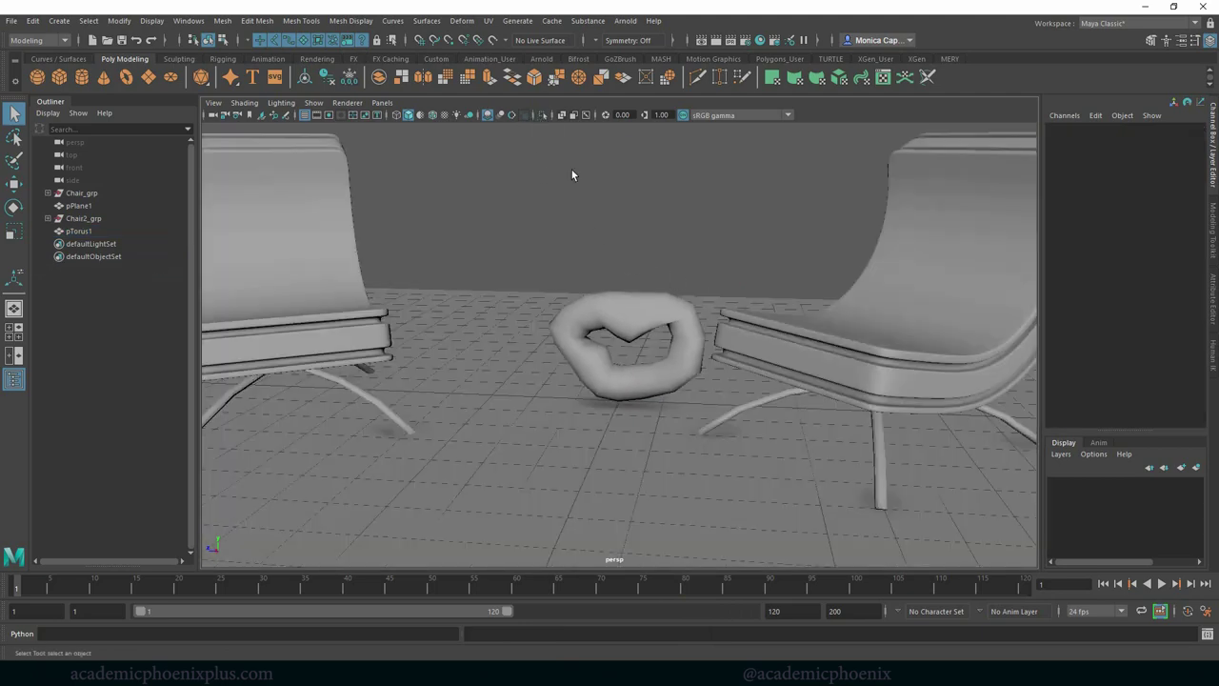
scroll(723, 292, down, 5)
click(640, 324)
key(w)
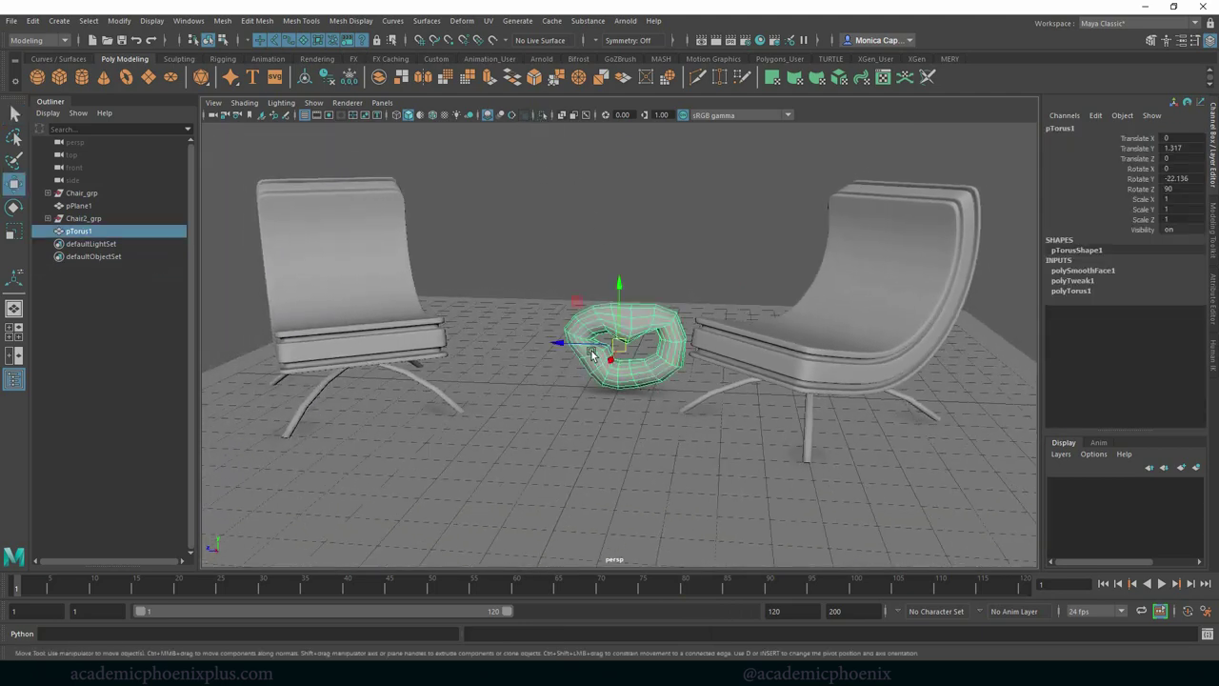
drag(562, 344, 541, 342)
drag(591, 284, 592, 289)
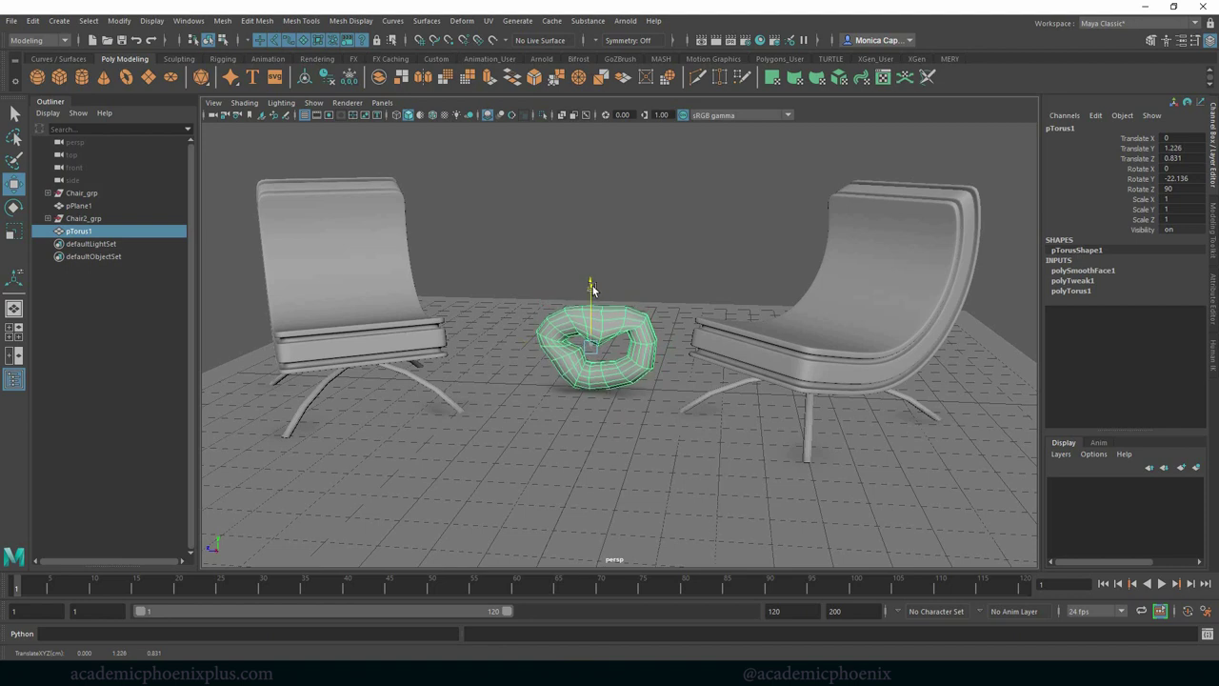
Flatten the torus's bottom vertices vertically with Scale, lower them slightly onto the floor, and return to object mode.
key(f)
right_drag(643, 431, 637, 405)
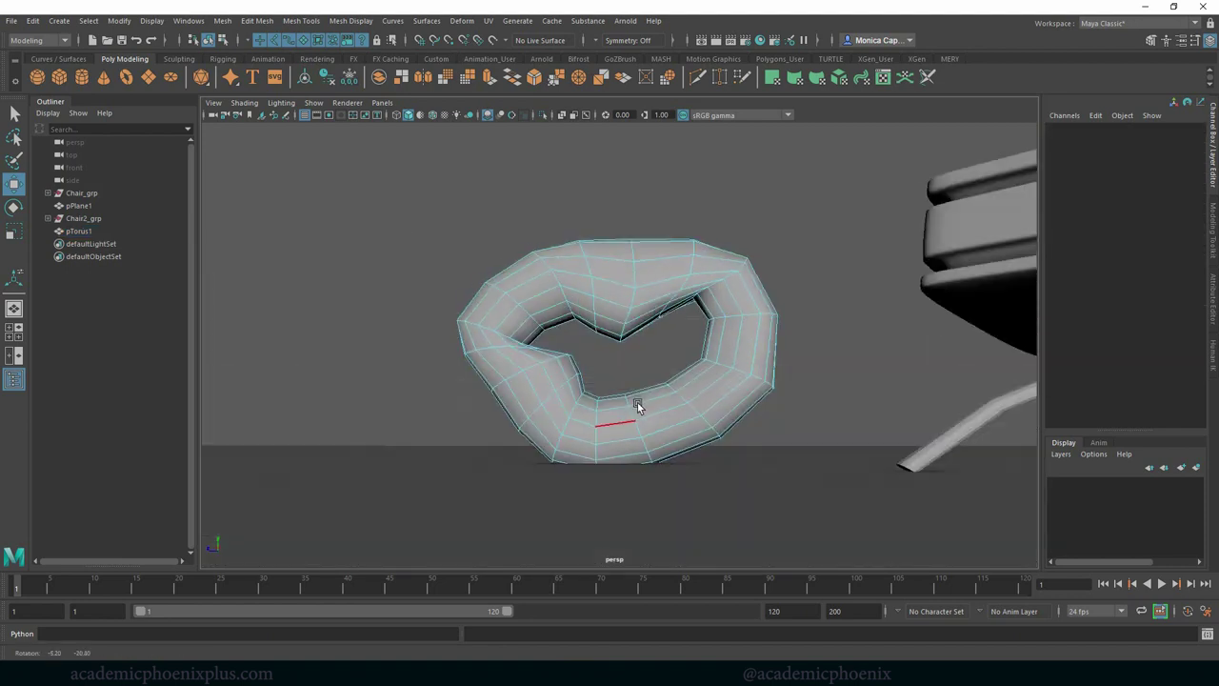
alt+drag(637, 402, 632, 424)
right_drag(632, 424, 569, 325)
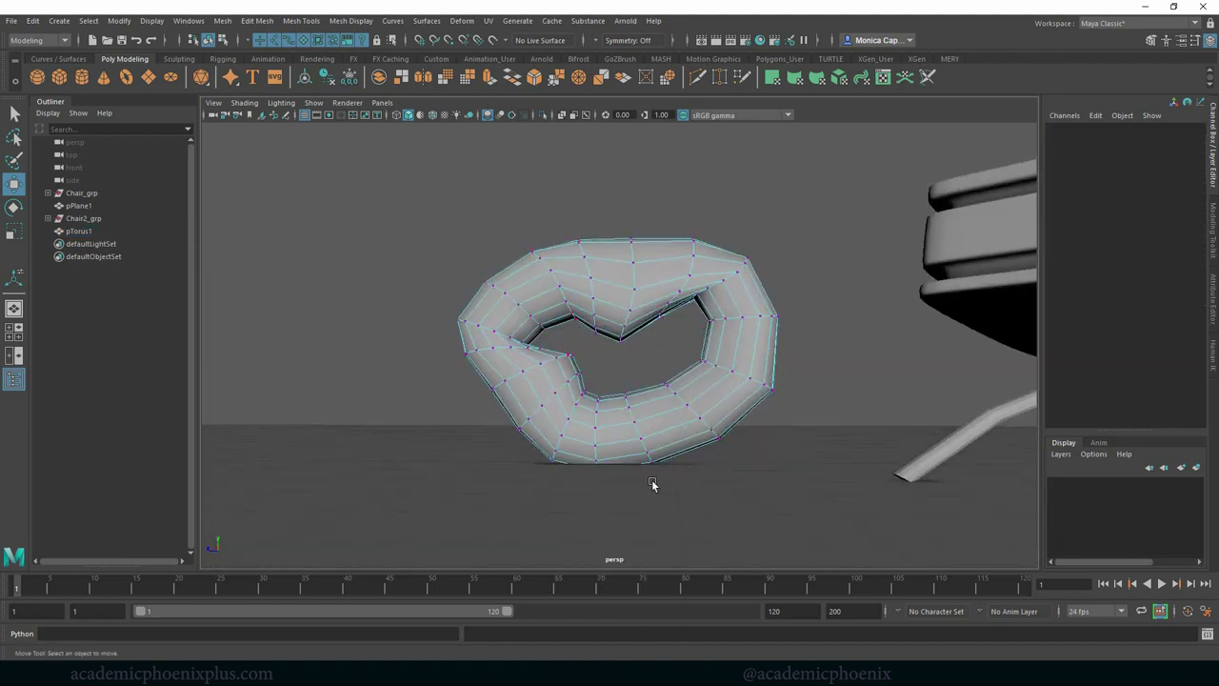
drag(679, 489, 544, 451)
key(r)
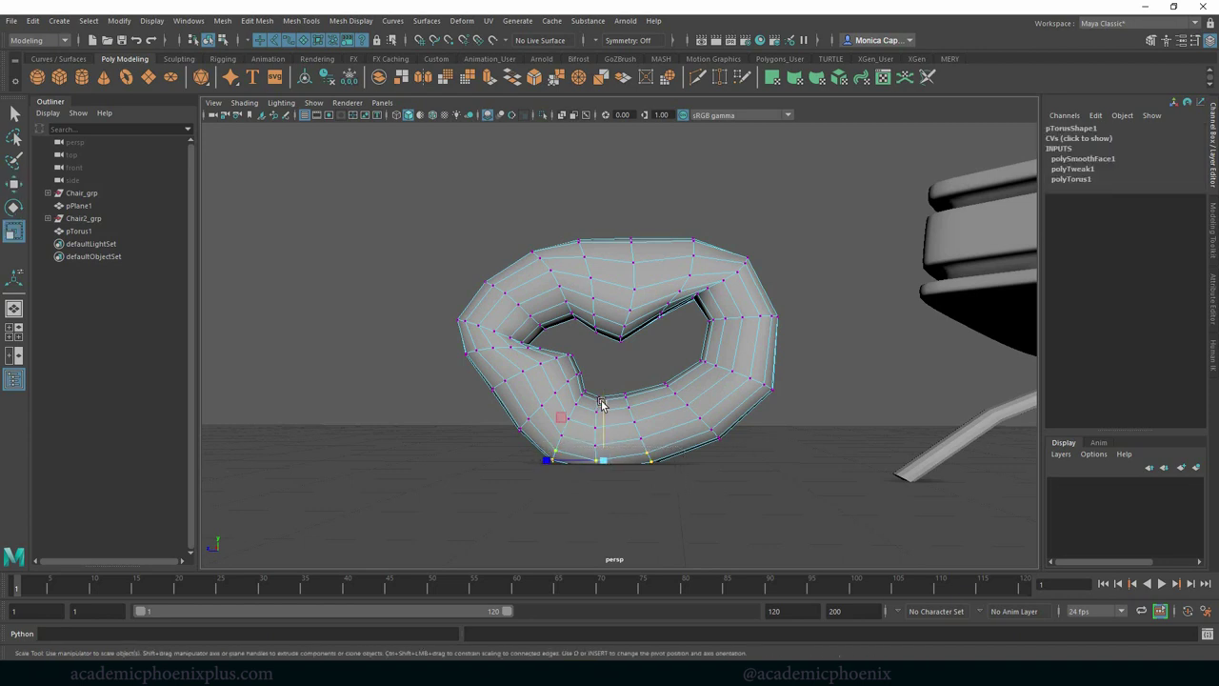
key(w)
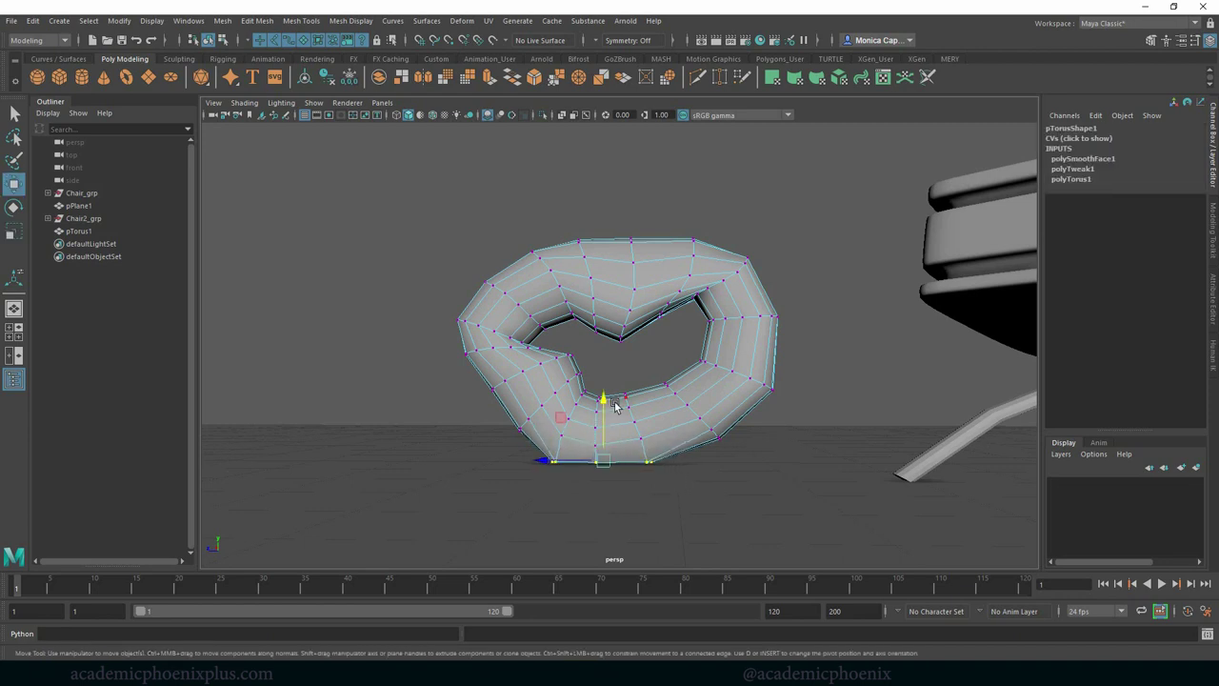
drag(604, 403, 604, 406)
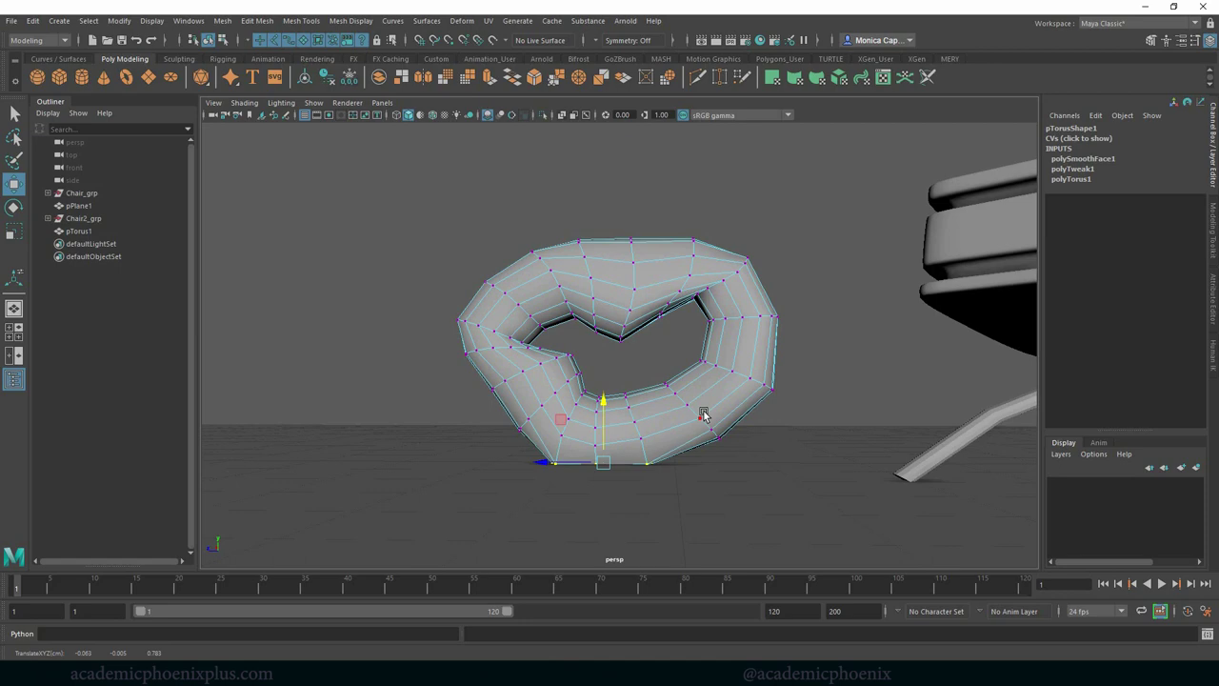
mouse_move(704, 324)
right_down()
mouse_move(773, 303)
mouse_move(689, 316)
right_up()
right_click(758, 319)
Move the torus forward along X until it sits in front of the two chairs.
alt+drag(689, 316, 711, 328)
key(f)
alt+right_drag(710, 329, 558, 296)
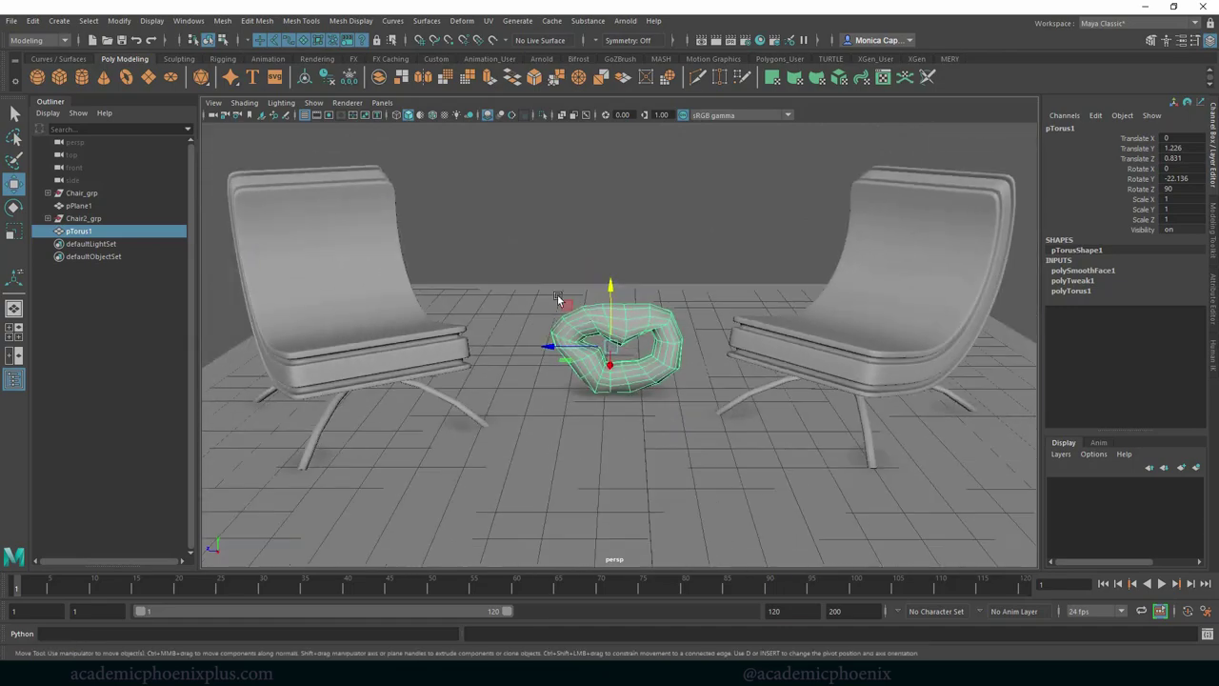
alt+drag(609, 301, 640, 381)
alt+right_drag(727, 370, 601, 363)
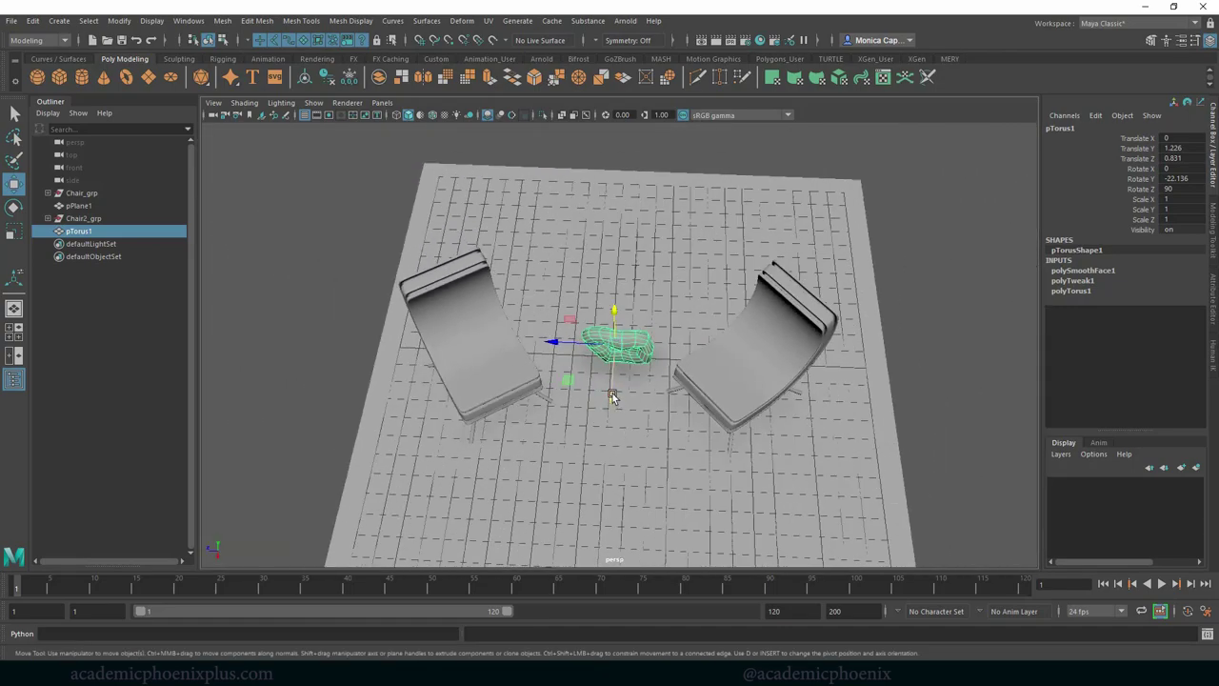
drag(610, 397, 640, 410)
Select the floor plane and scale it up so it extends farther around the furniture.
drag(632, 464, 717, 448)
click(717, 447)
key(r)
drag(629, 361, 715, 338)
Spread the two chairs apart along Z, with Chair_grp at Translate Z 3.153, and slide the torus back along X between them.
click(709, 363)
key(w)
click(509, 360)
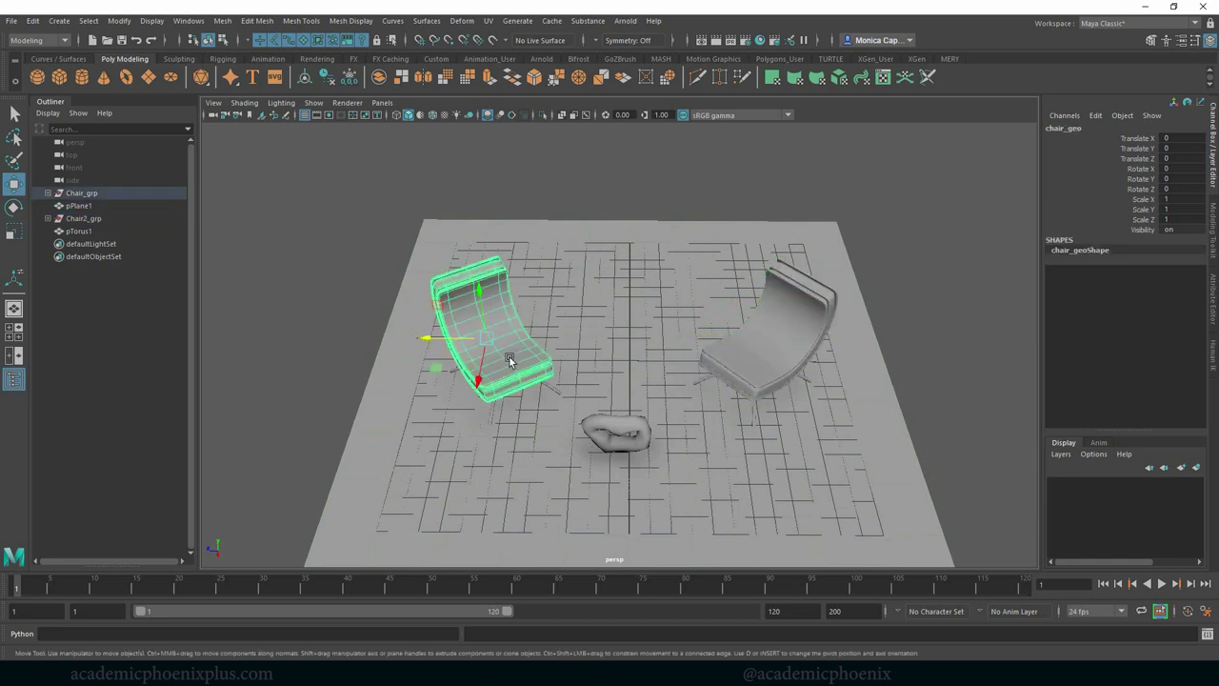
drag(437, 334, 420, 333)
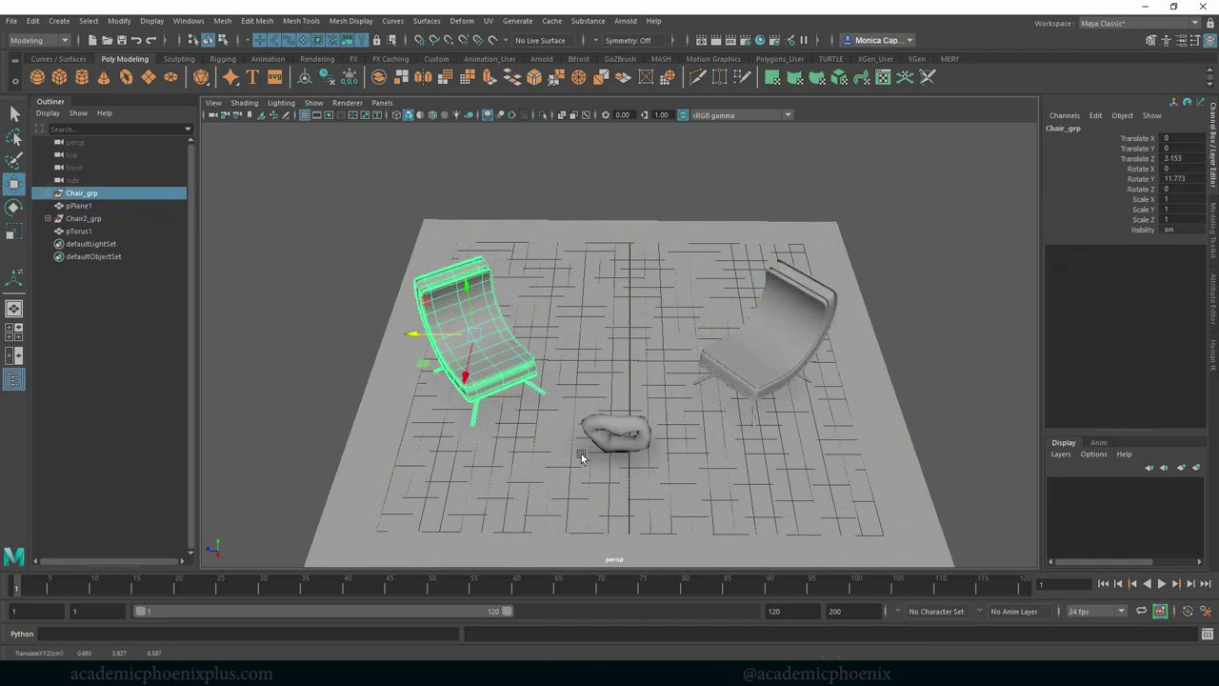
click(622, 441)
drag(612, 479, 626, 430)
Create a polygon cylinder above the torus at Translate X 2.21 and Translate Y 2.271, and scale it into a wide, flat disc.
click(82, 76)
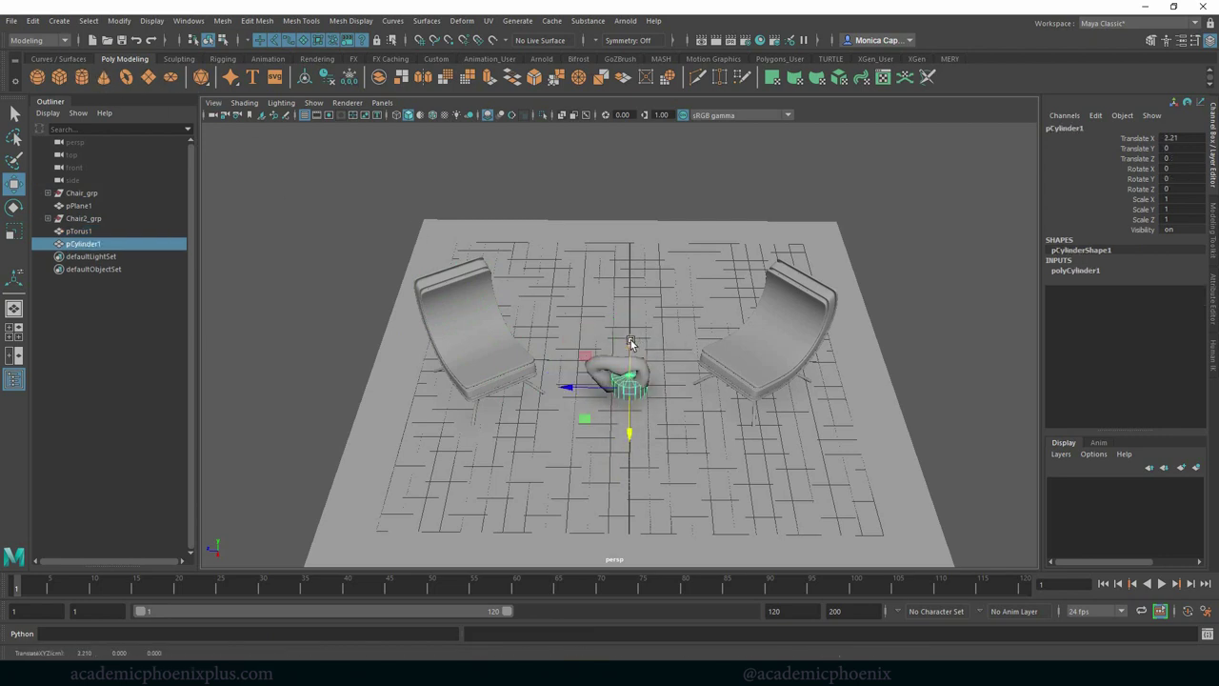
drag(632, 338, 630, 317)
key(e)
key(r)
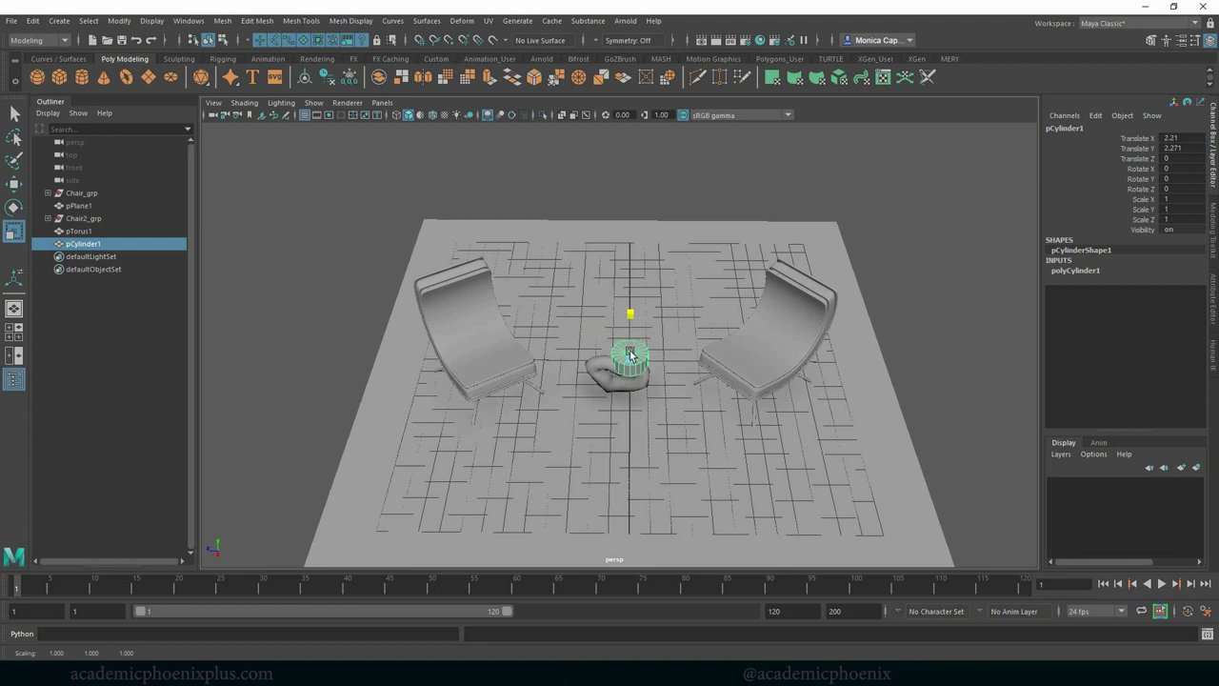
drag(630, 362, 694, 362)
mouse_move(554, 365)
mouse_down()
mouse_move(562, 355)
mouse_move(539, 355)
mouse_up()
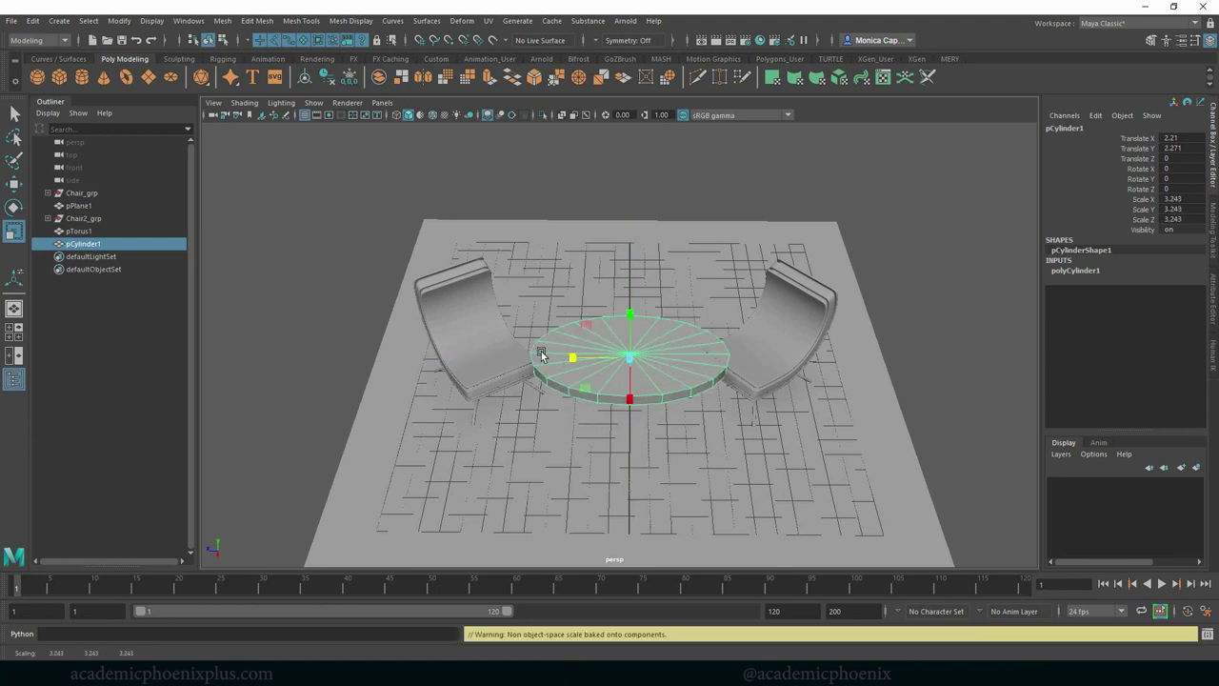
Scale the disc down uniformly to 2.344 so it clears both chairs.
drag(631, 315, 631, 324)
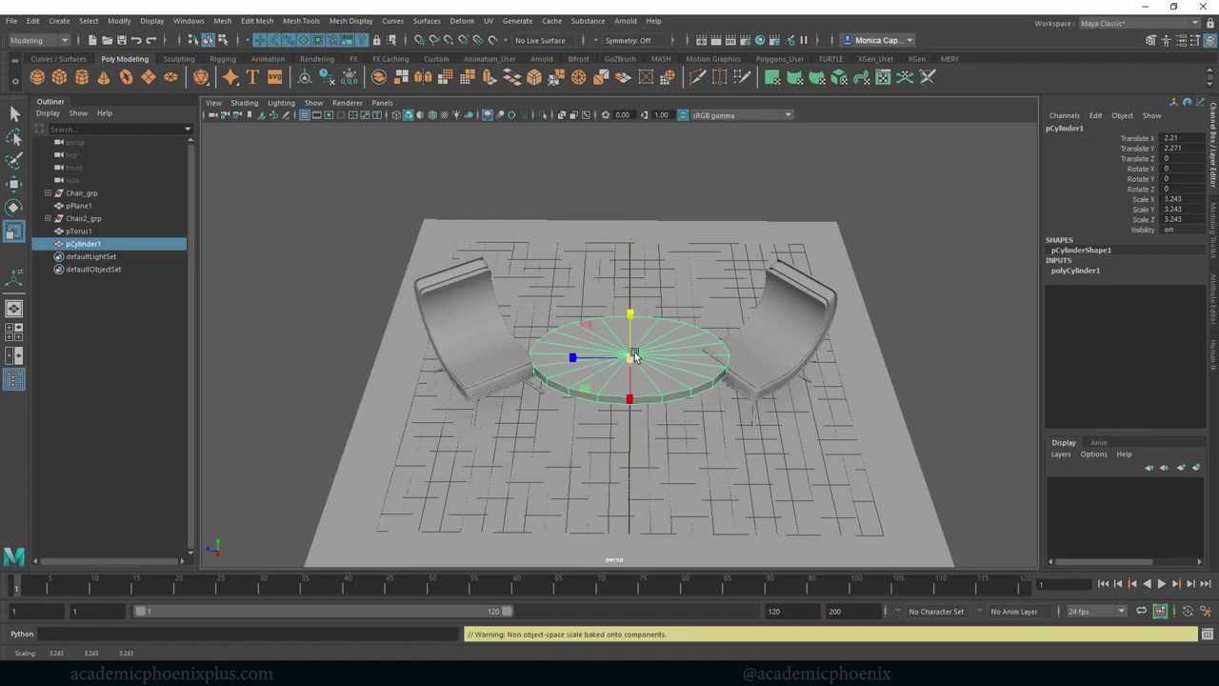
click(631, 357)
alt+drag(691, 403, 627, 411)
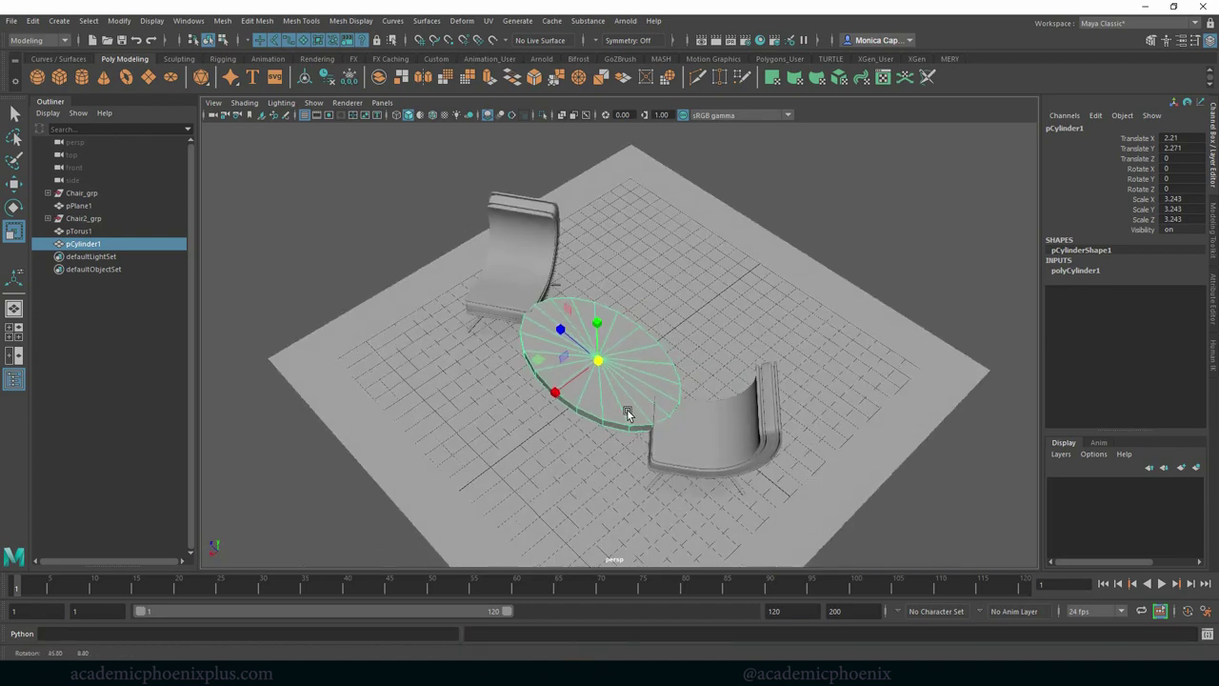
click(558, 389)
drag(600, 360, 569, 352)
Rest the disc on top of the torus as a tabletop at Translate Y 2.543 and Translate Z 0.455.
key(f)
alt+drag(598, 429, 696, 353)
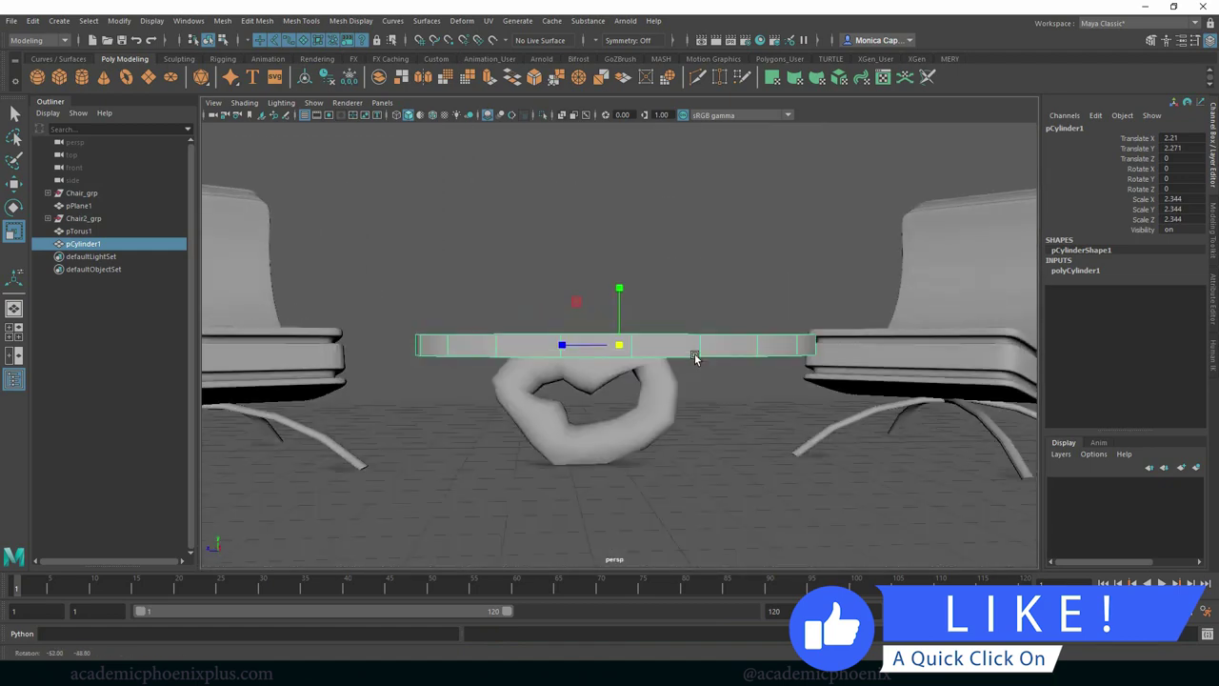
key(w)
drag(571, 345, 553, 343)
drag(601, 301, 685, 259)
drag(540, 329, 532, 328)
click(632, 389)
click(691, 338)
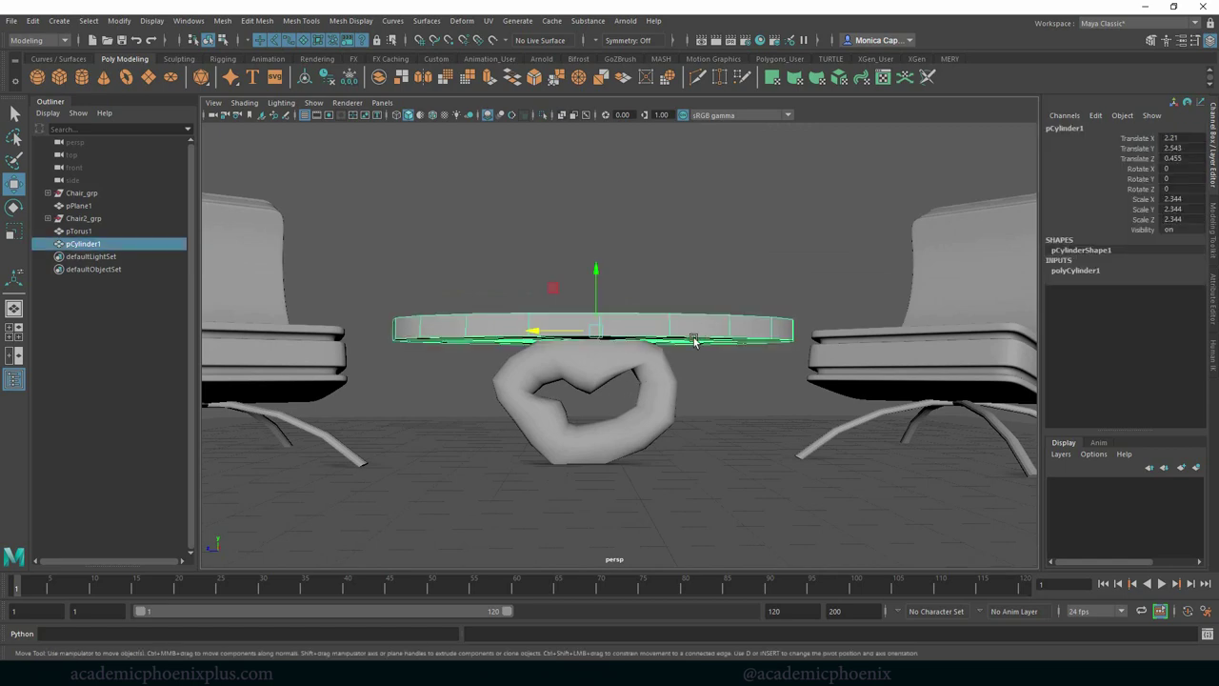
mouse_move(692, 338)
alt+mouse_down()
mouse_move(687, 353)
mouse_move(683, 327)
alt+mouse_up()
right_drag(684, 322, 691, 293)
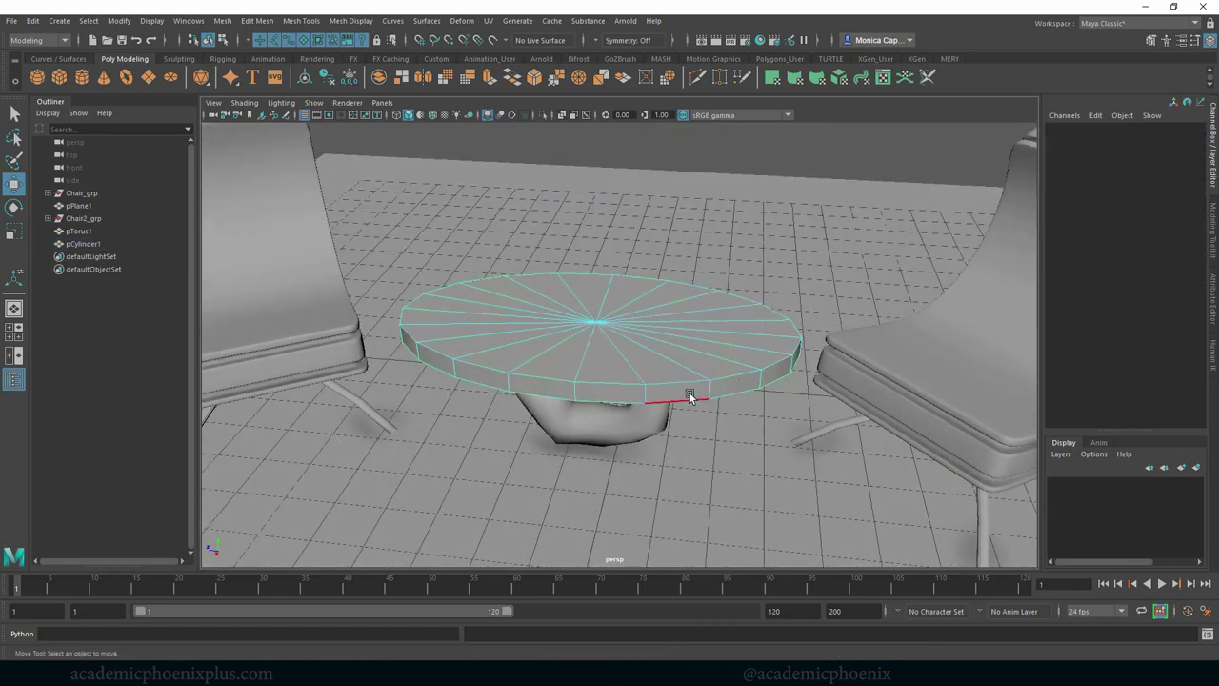
double_click(691, 386)
shift+double_click(685, 403)
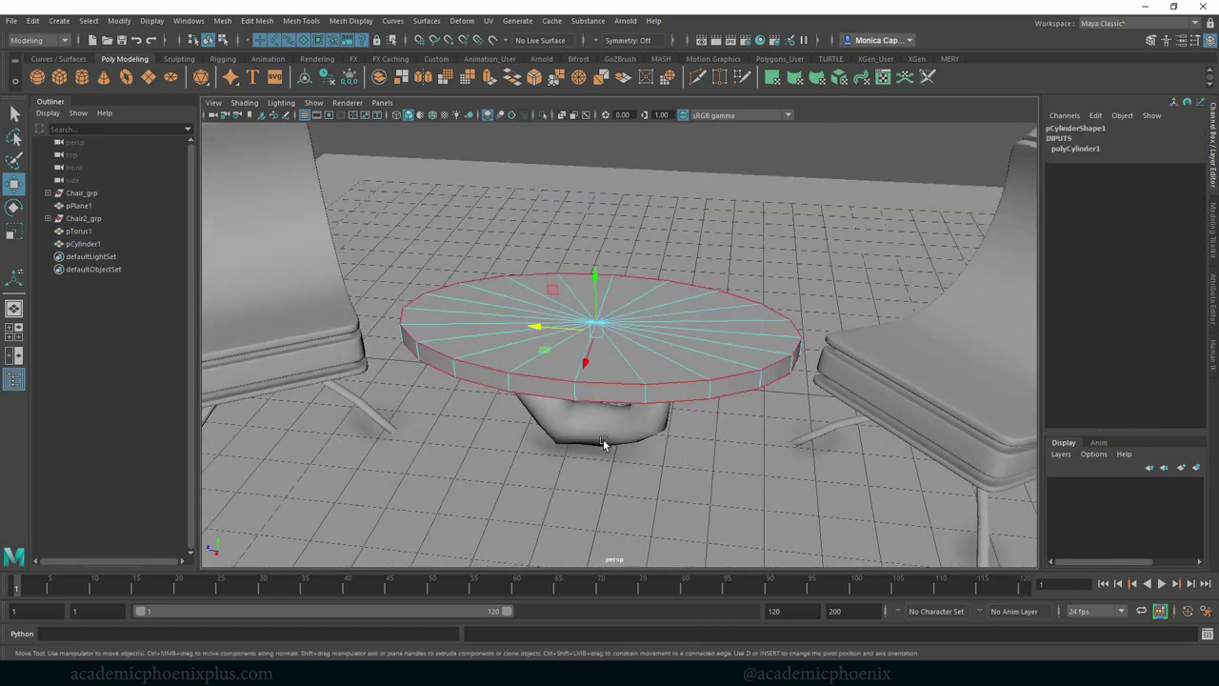
alt+drag(593, 444, 674, 357)
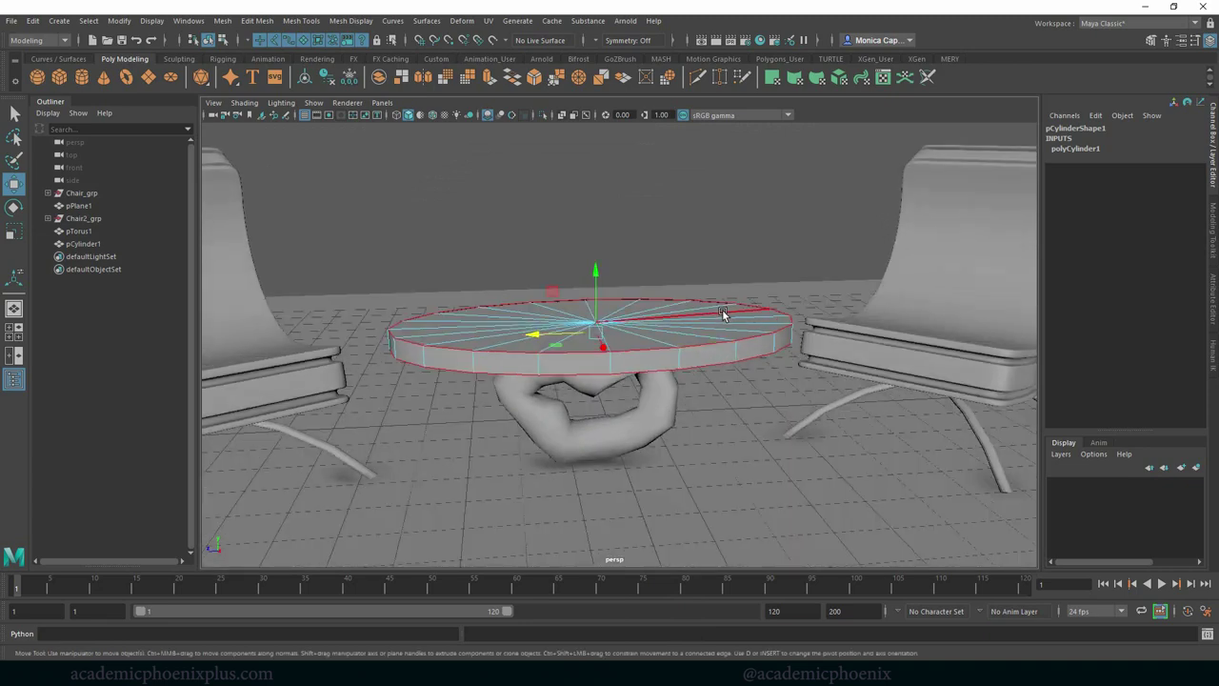
right_drag(724, 314, 770, 303)
click(758, 278)
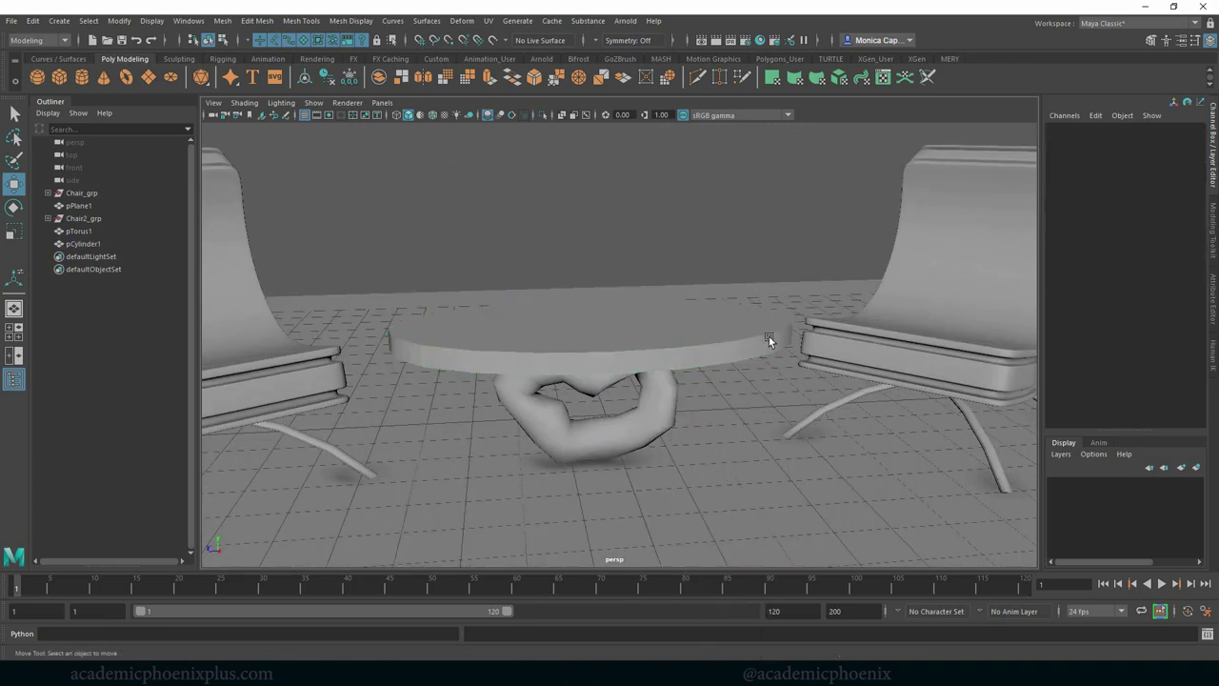
Bevel the upper and lower rim edge loops of the disc tabletop with 2 segments.
right_drag(720, 328, 713, 342)
shift+double_click(712, 364)
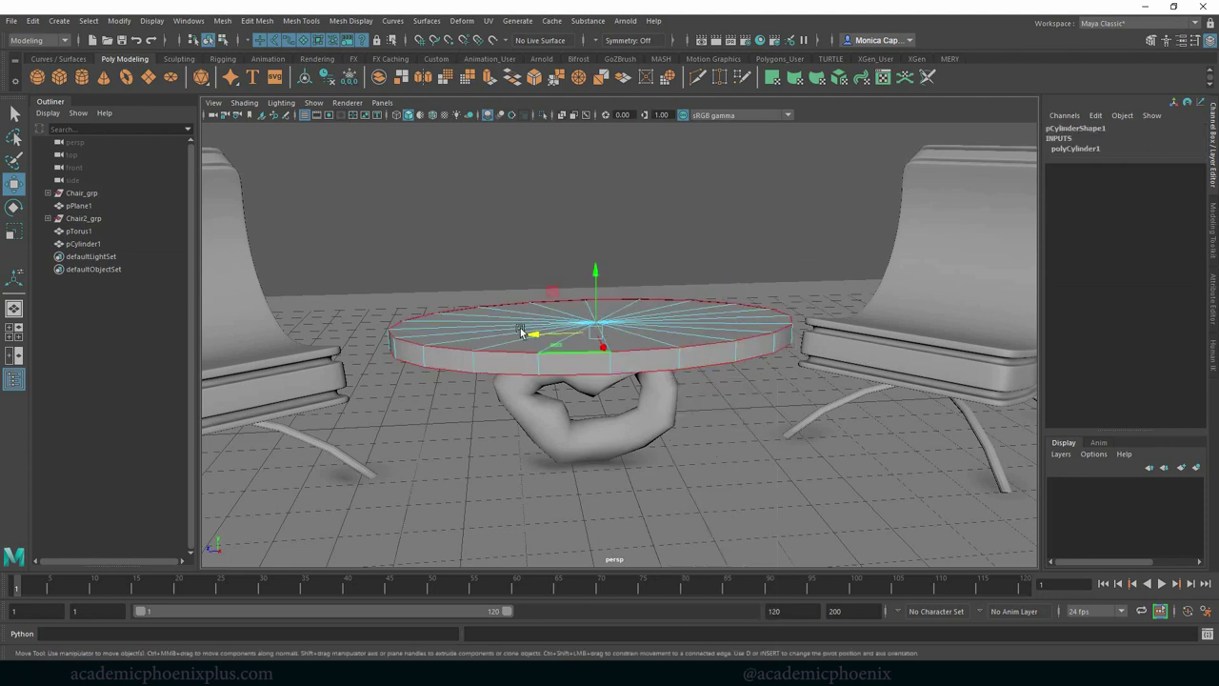
click(257, 20)
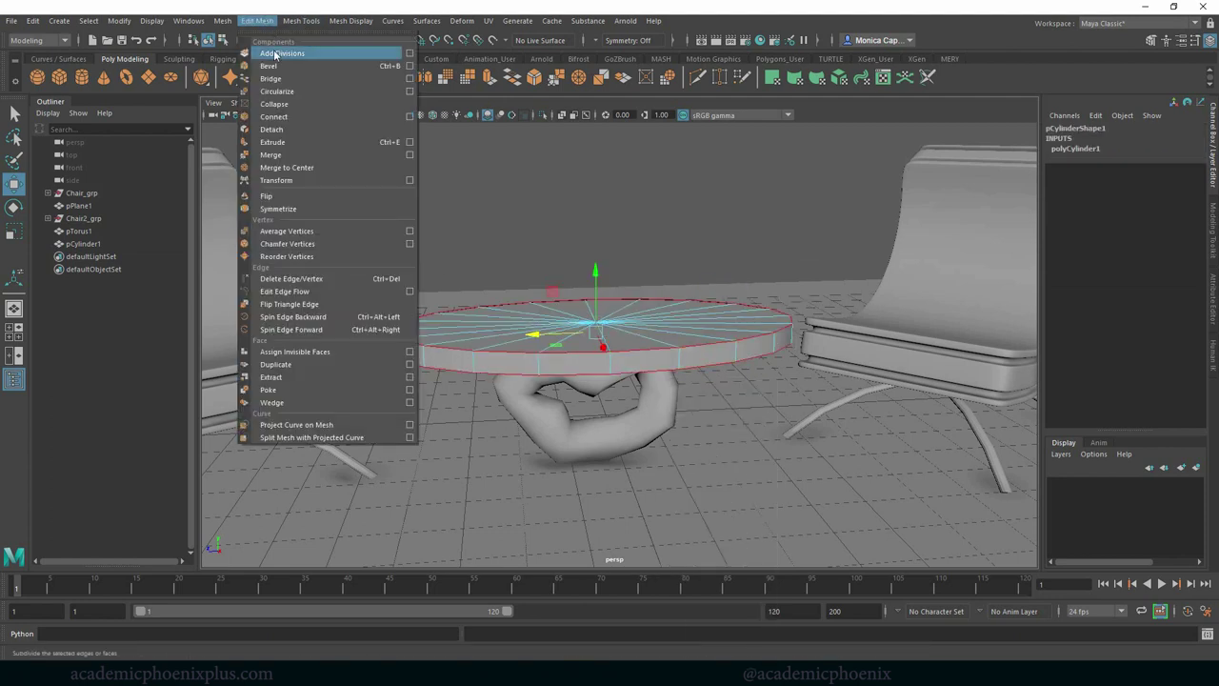
click(271, 55)
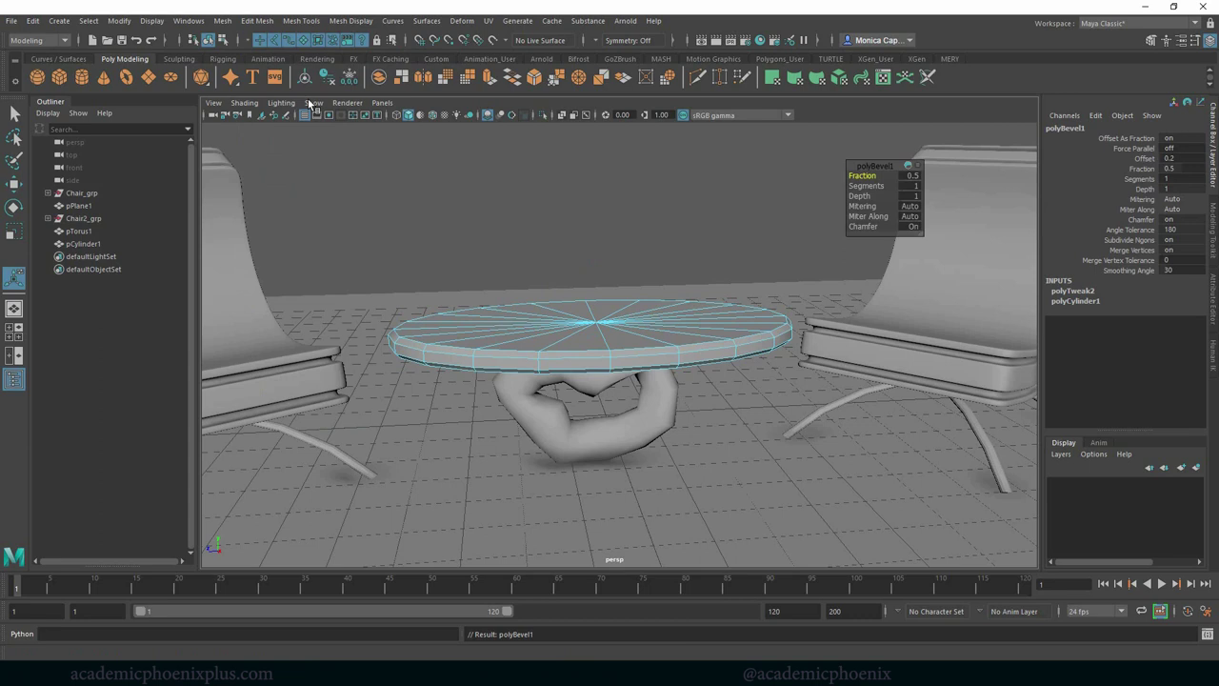
click(912, 186)
text(2)
key(Return)
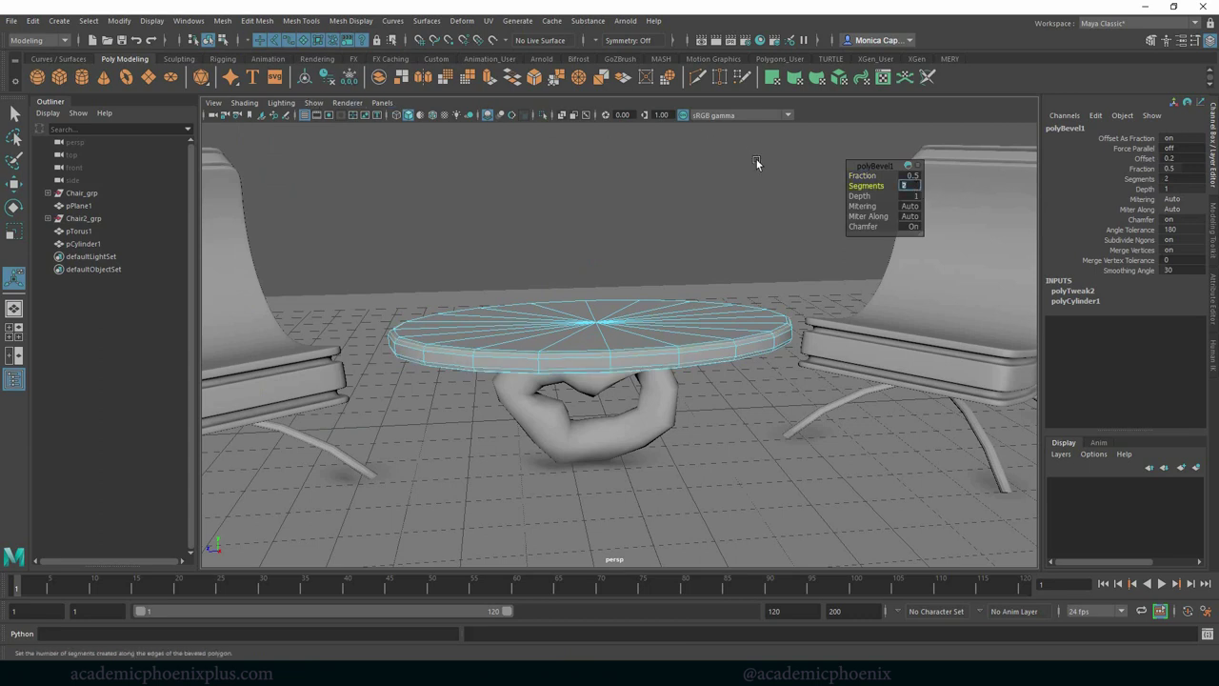
Reduce the bevel fraction on the tabletop rim to 0.2.
click(862, 175)
middle_drag(692, 180, 629, 202)
right_drag(645, 270, 706, 247)
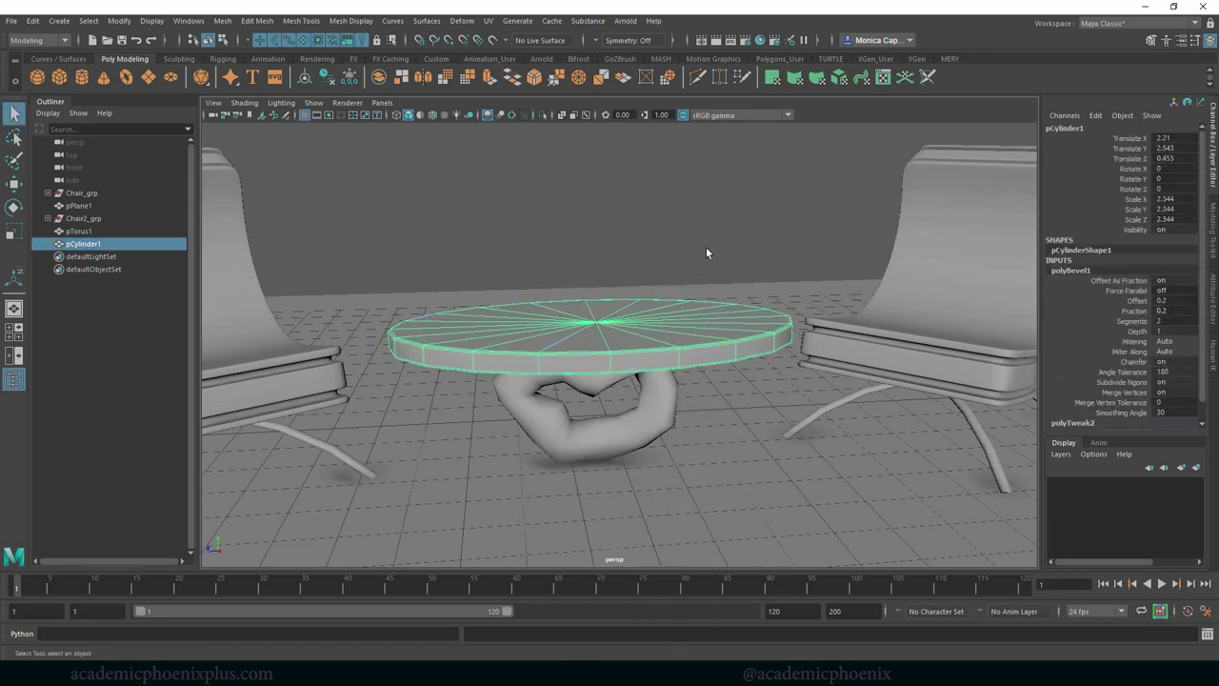
click(707, 248)
Raise the tabletop's bevel fraction to 0.8 and check the rounded rim with the disc deselected.
alt+drag(733, 295, 729, 325)
click(729, 326)
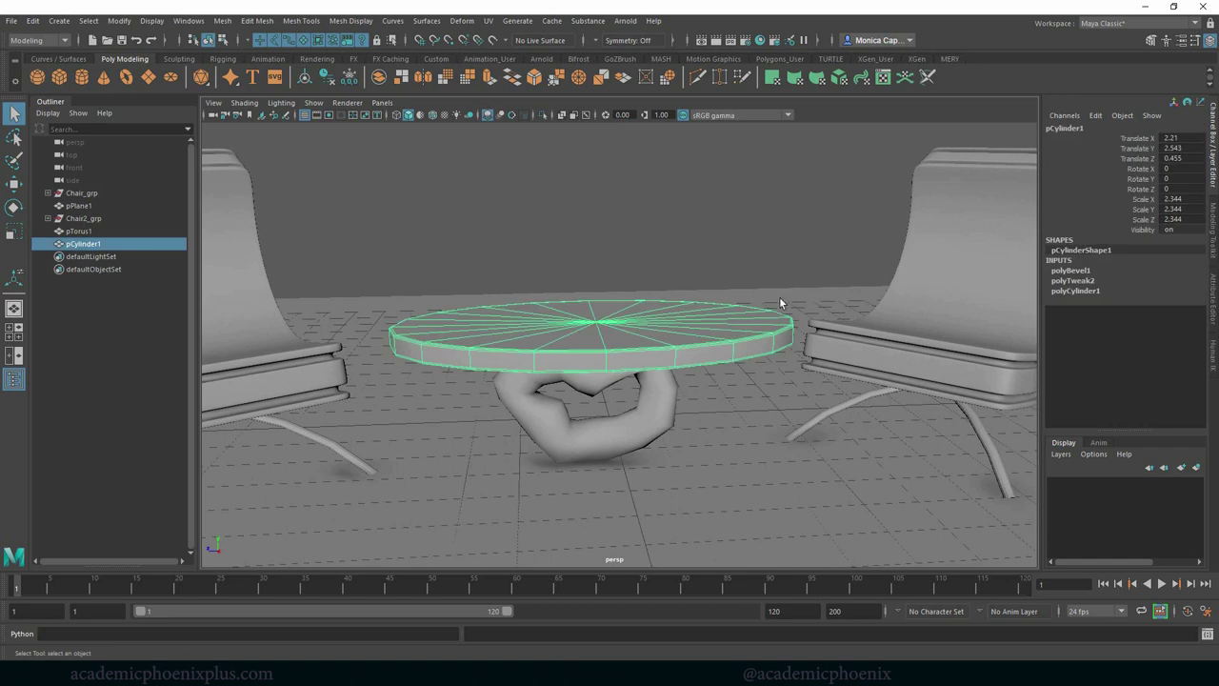
click(1083, 271)
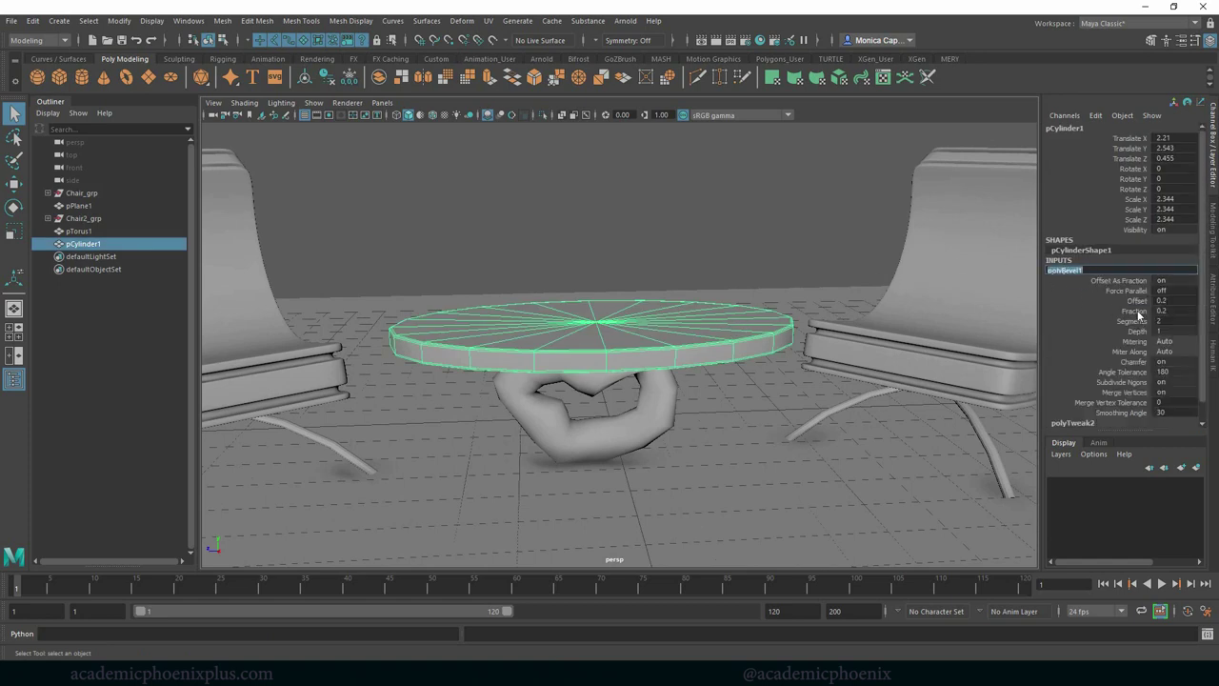
click(1133, 310)
middle_drag(824, 295, 824, 292)
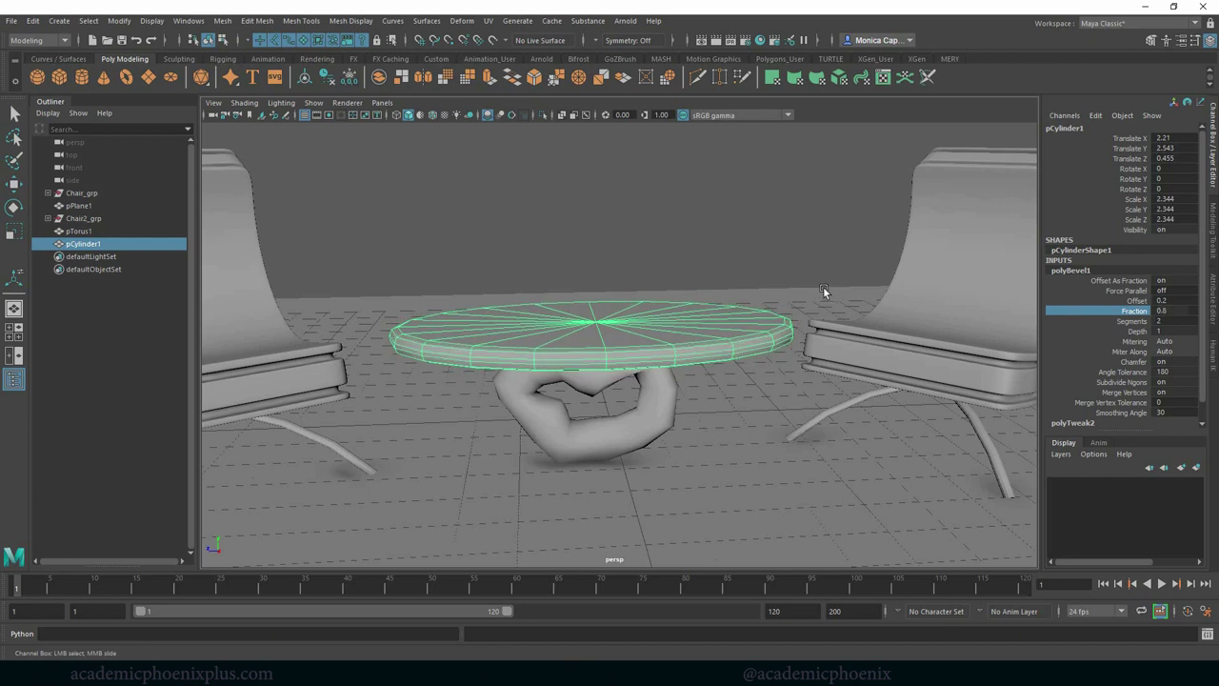
right_drag(753, 316, 813, 297)
click(813, 296)
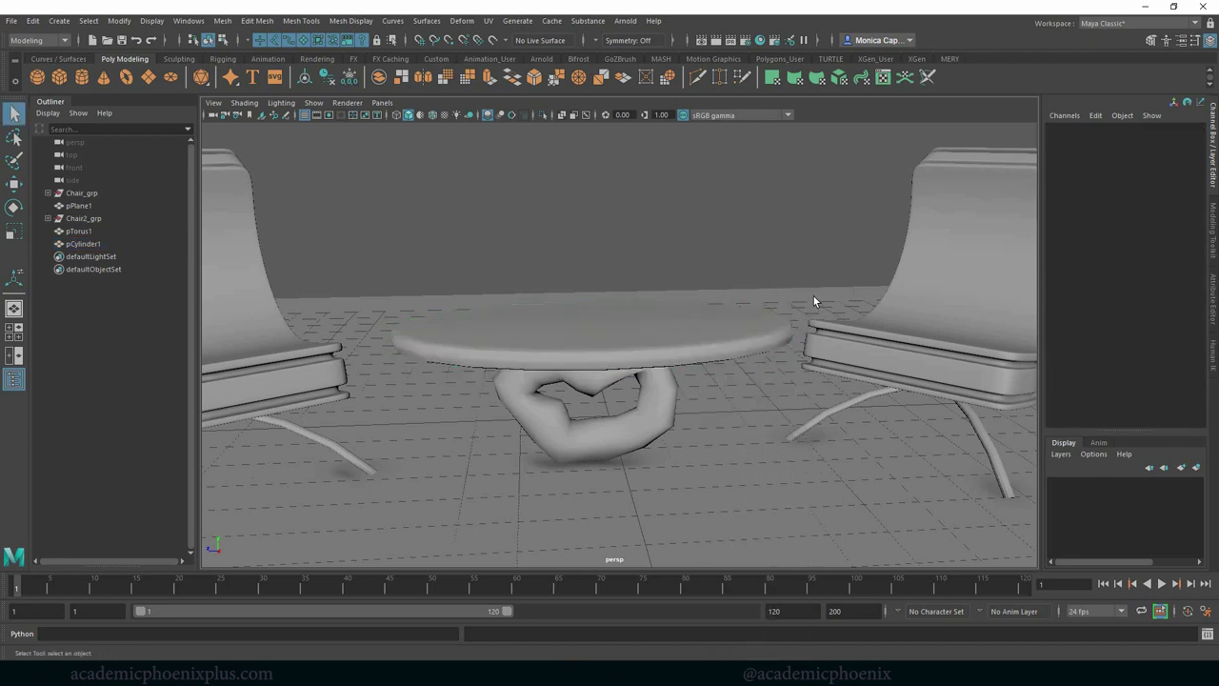
Set the Fraction of the tabletop's polyBevel1 to 0.5 and deselect the disc.
click(742, 338)
click(1084, 271)
click(1142, 302)
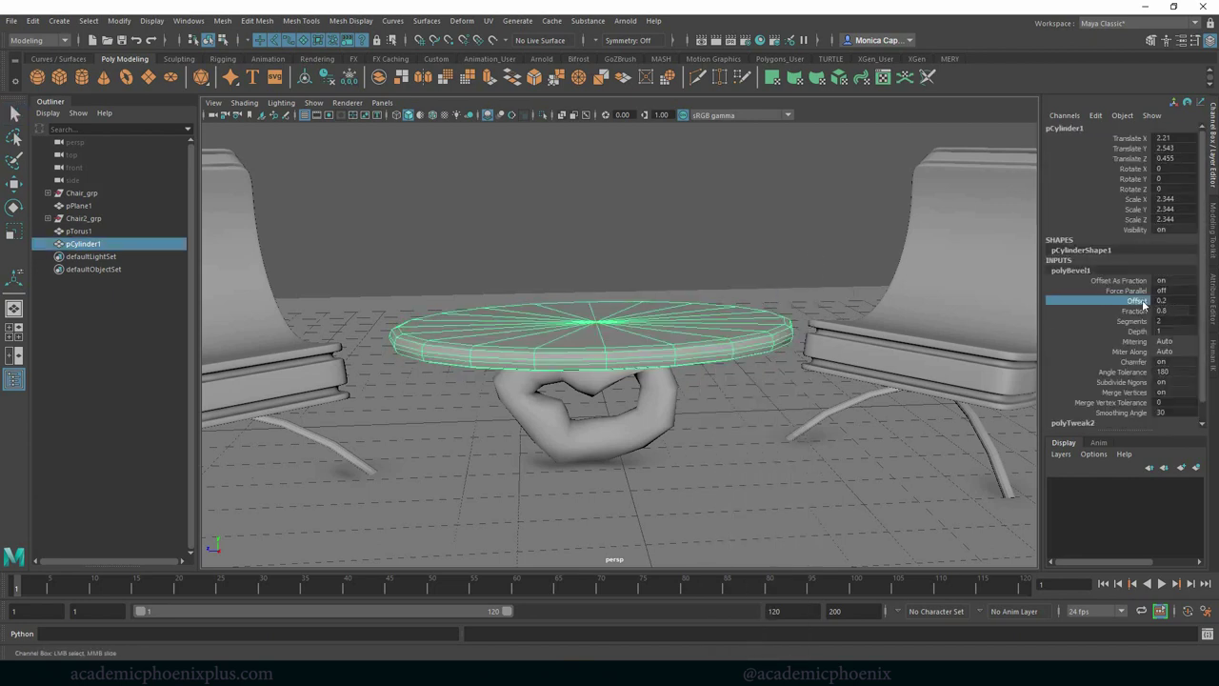
click(1140, 311)
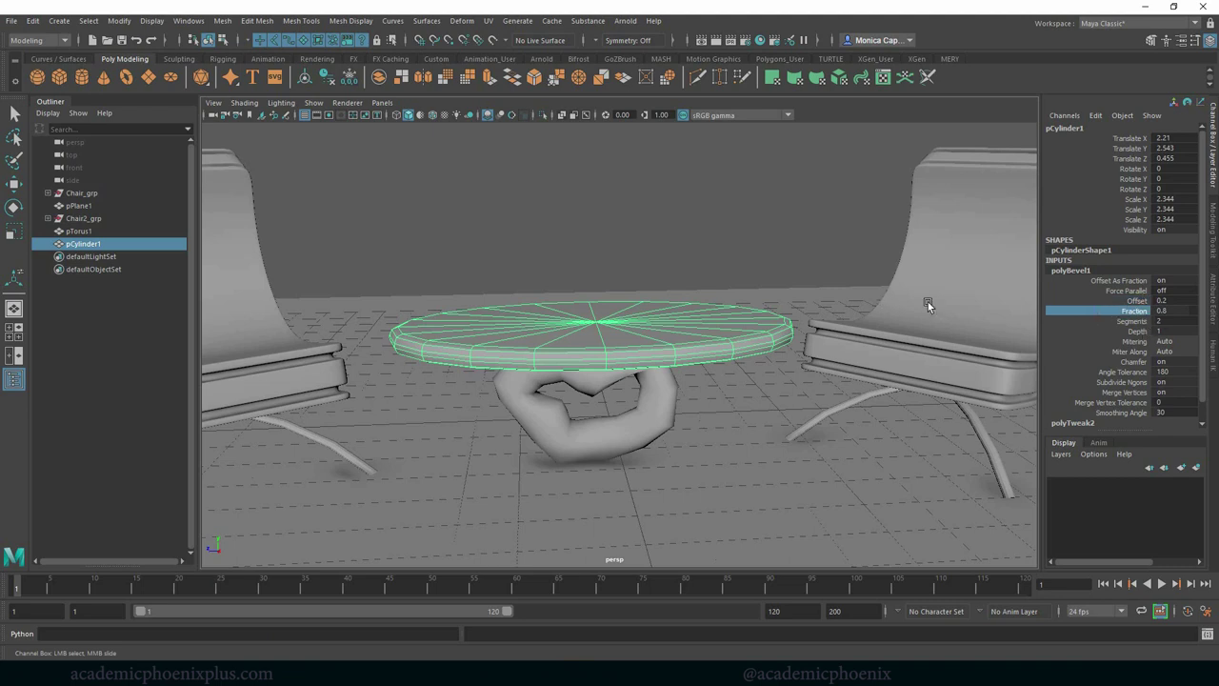
click(1171, 311)
text(0.5)
key(Return)
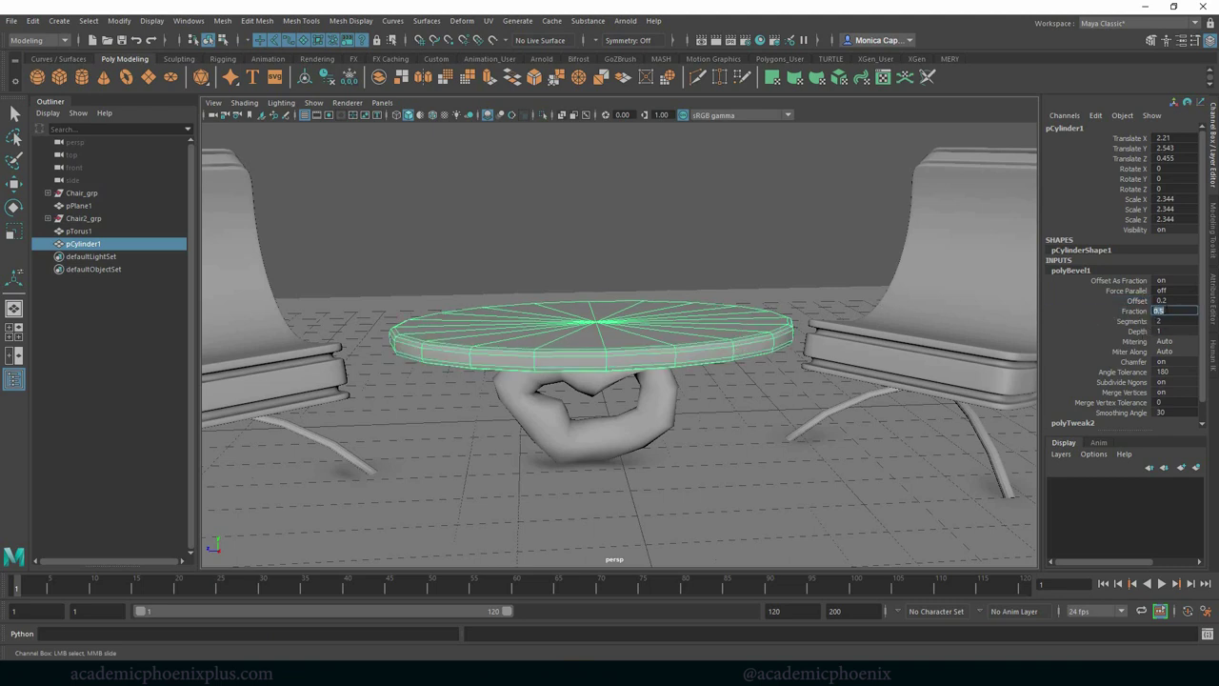
right_drag(536, 318, 609, 281)
key(q)
click(697, 275)
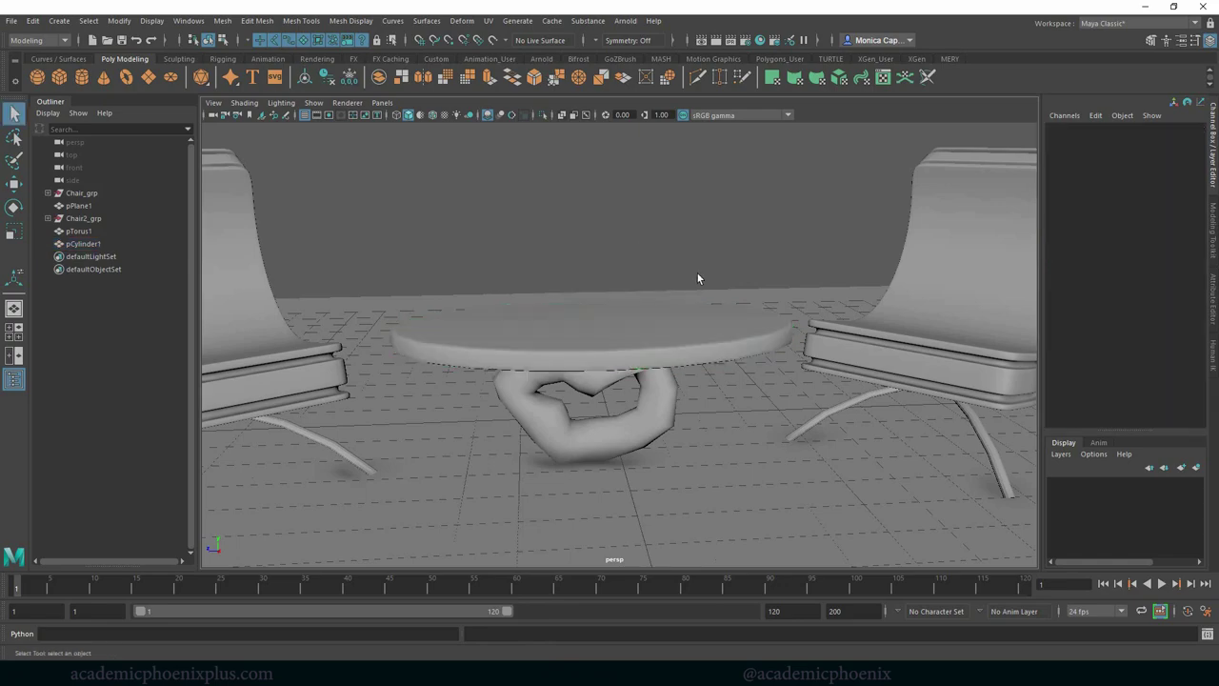
Freeze the transformations and delete the construction history of the chairs, table parts and ground plane together.
alt+right_drag(697, 276, 608, 244)
alt+drag(607, 247, 667, 245)
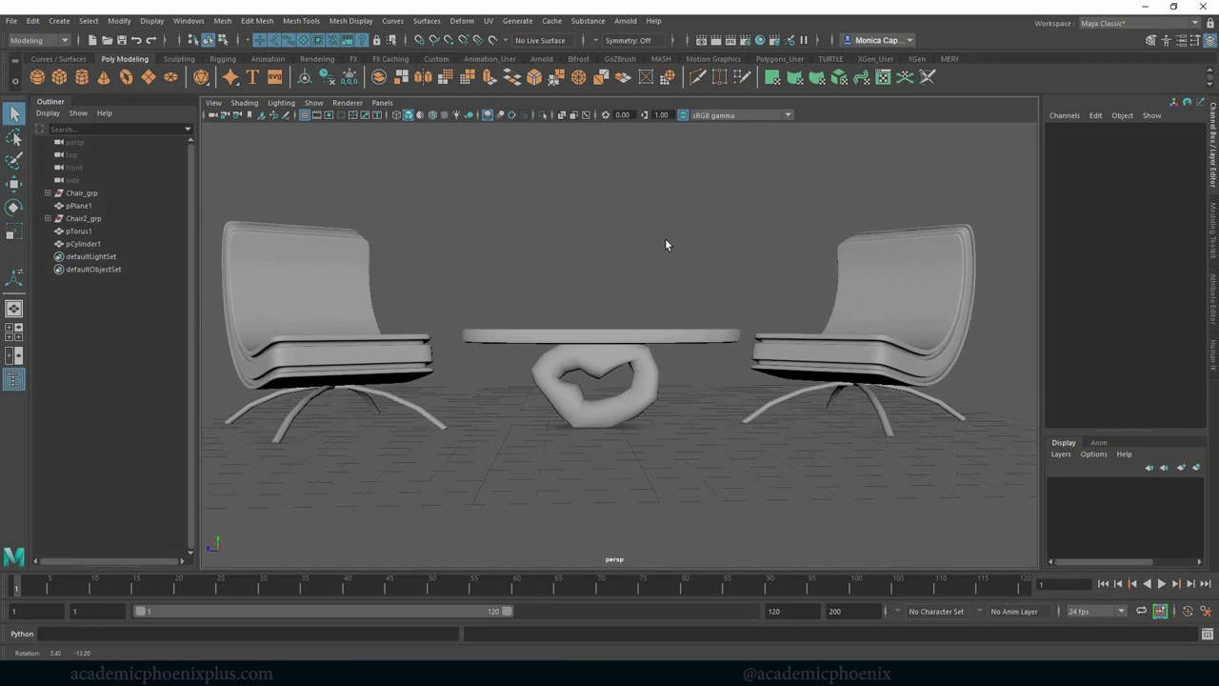
click(590, 405)
alt+right_drag(696, 341, 631, 315)
mouse_move(632, 316)
alt+mouse_down()
mouse_move(636, 353)
mouse_move(642, 320)
mouse_move(640, 333)
mouse_move(671, 316)
mouse_move(673, 343)
mouse_move(640, 331)
alt+mouse_up()
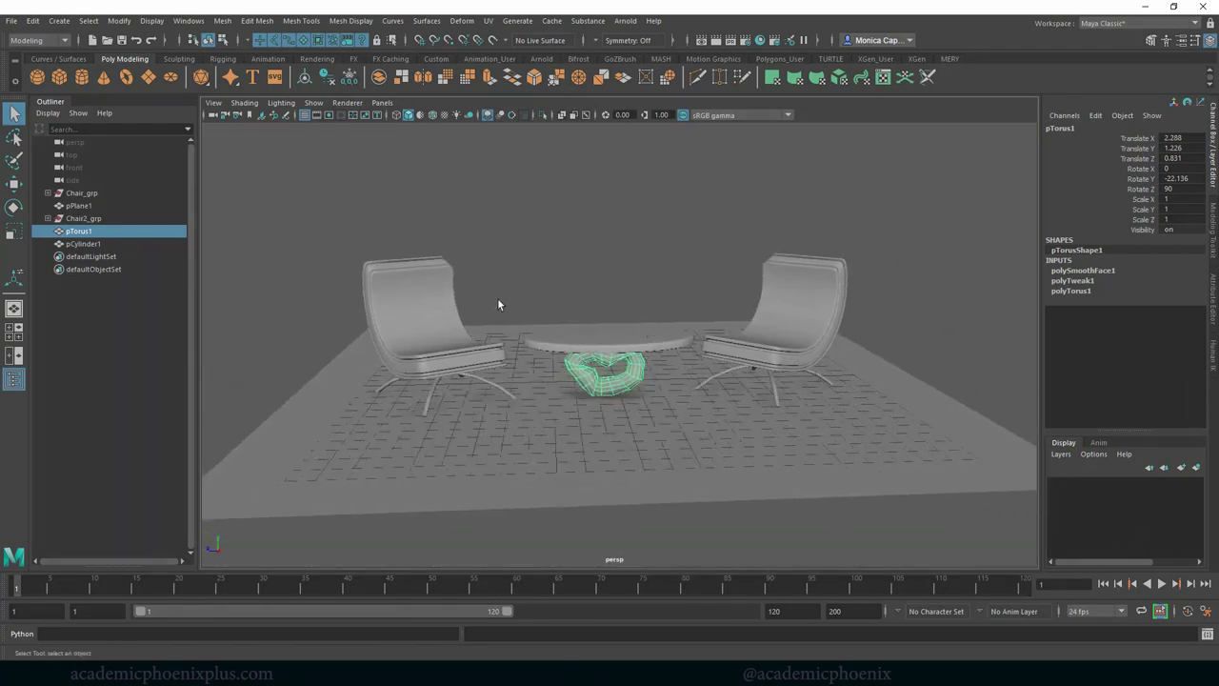
drag(303, 218, 860, 428)
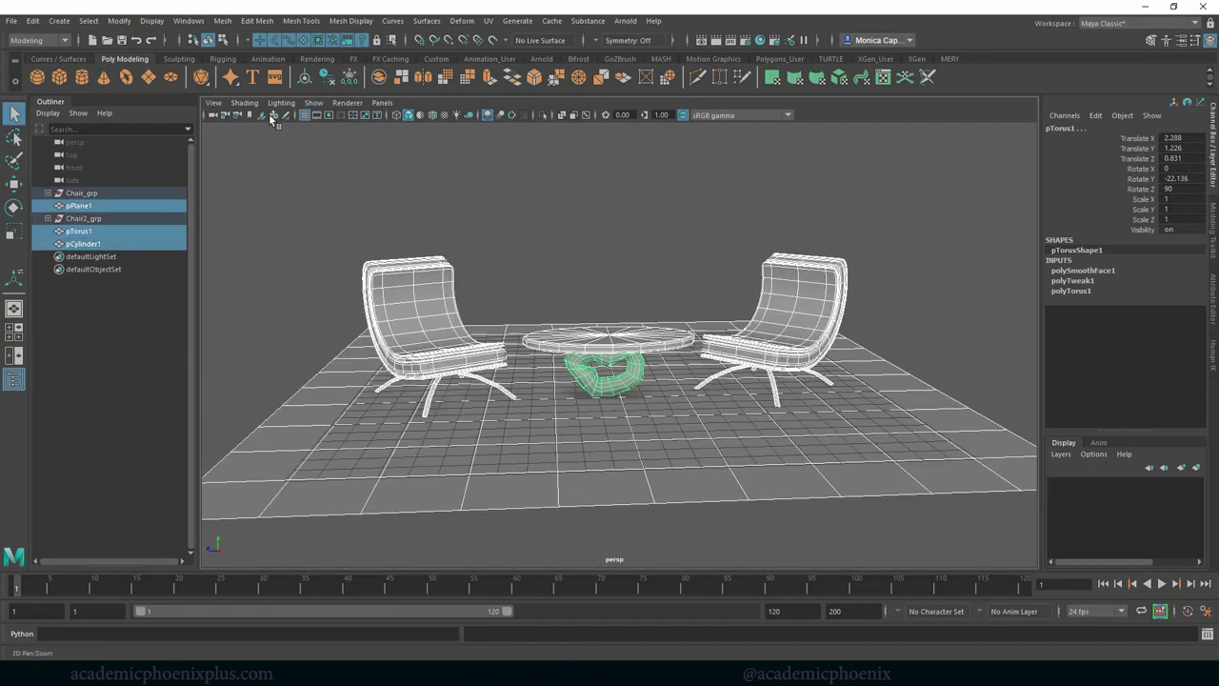
click(349, 82)
click(326, 77)
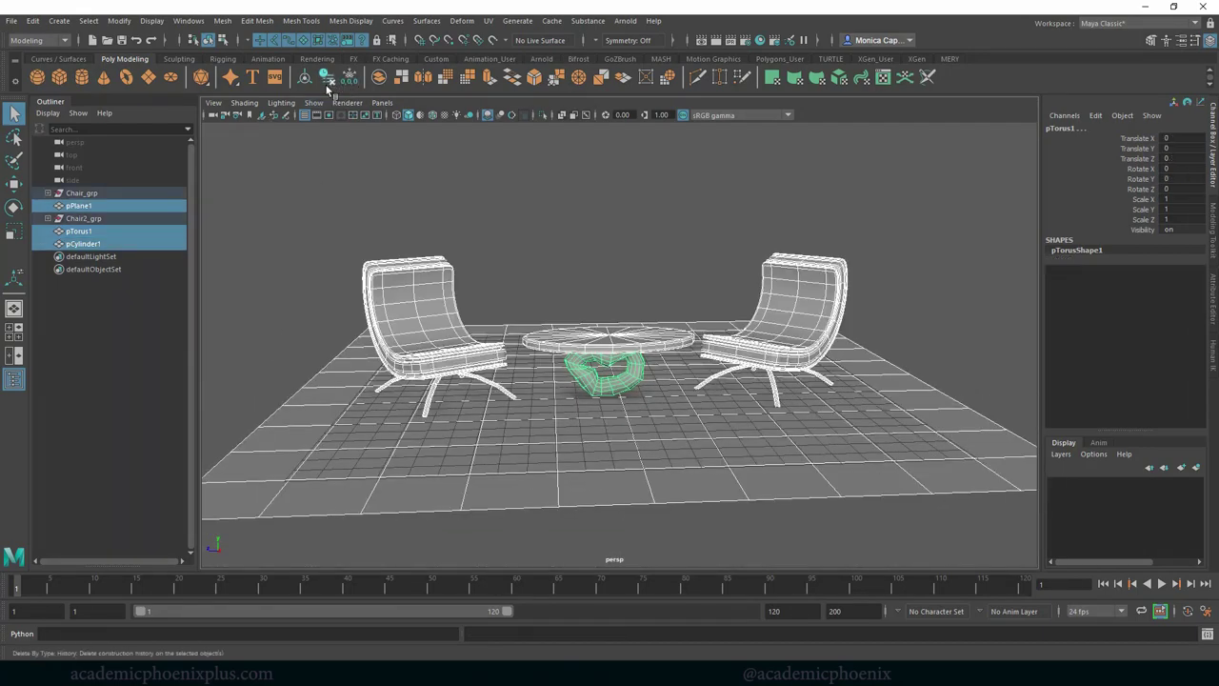
key(5)
Rename the torus as tabletop_geo.
click(114, 231)
double_click(115, 230)
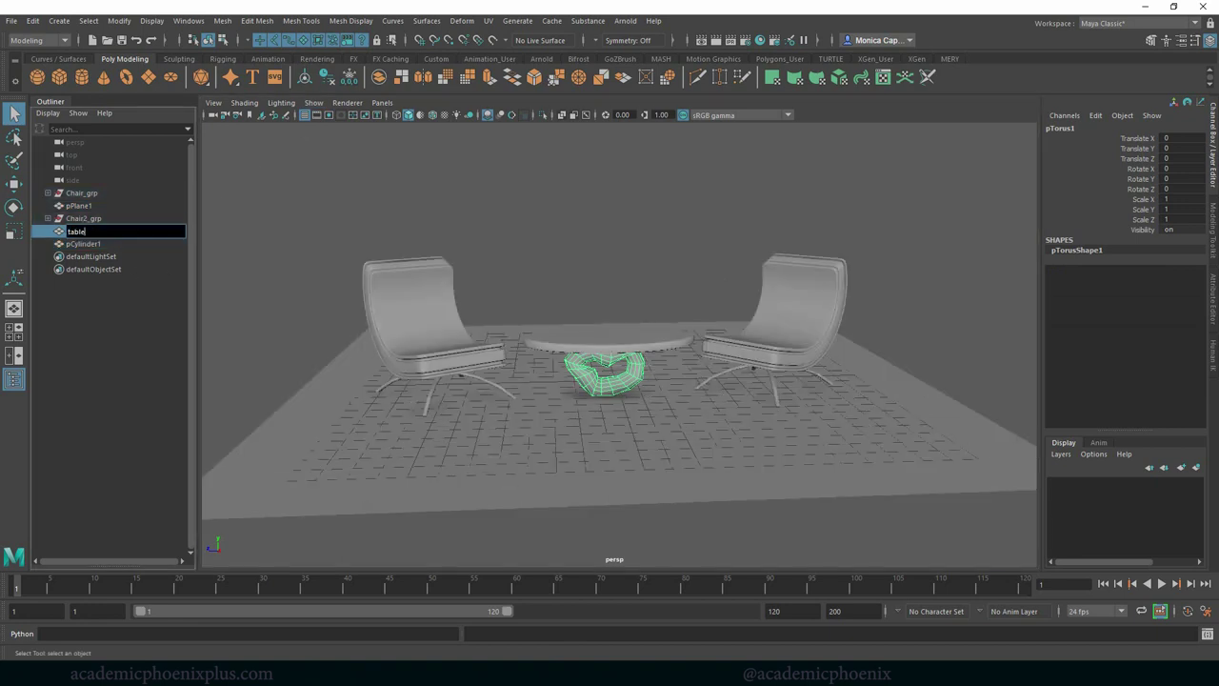
text(tabletop_geo)
key(Return)
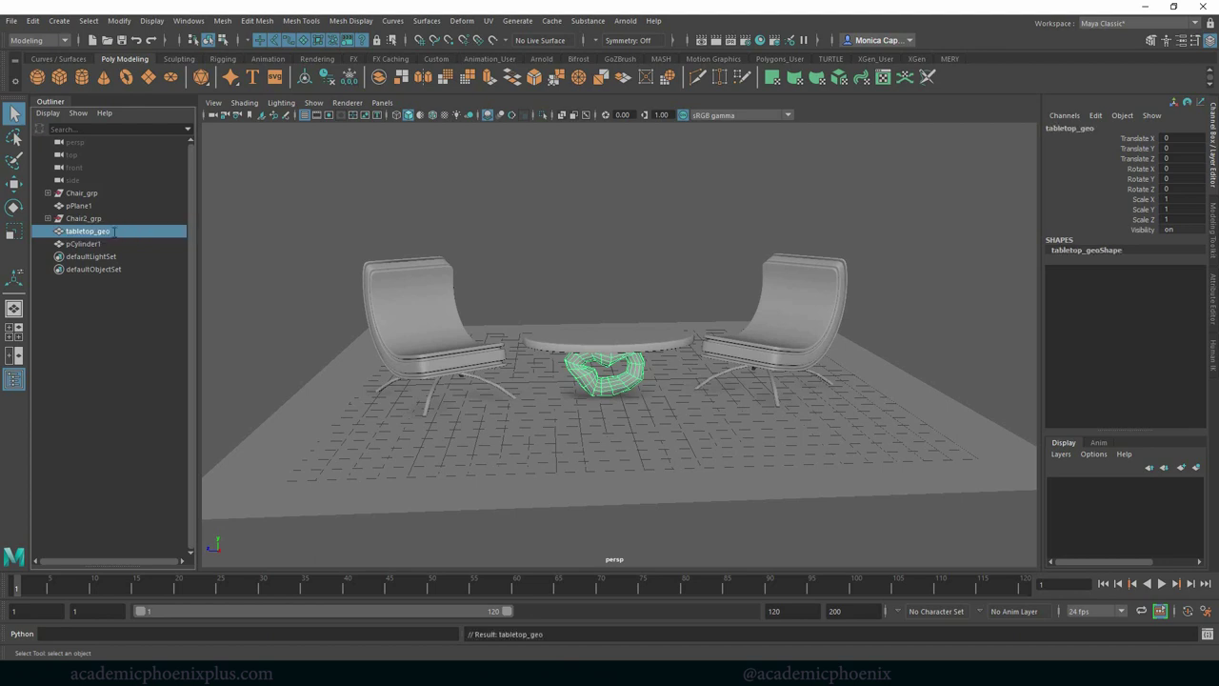
Rename the cylinder as tableTop_geo and the torus base as tableBase_geo.
double_click(83, 245)
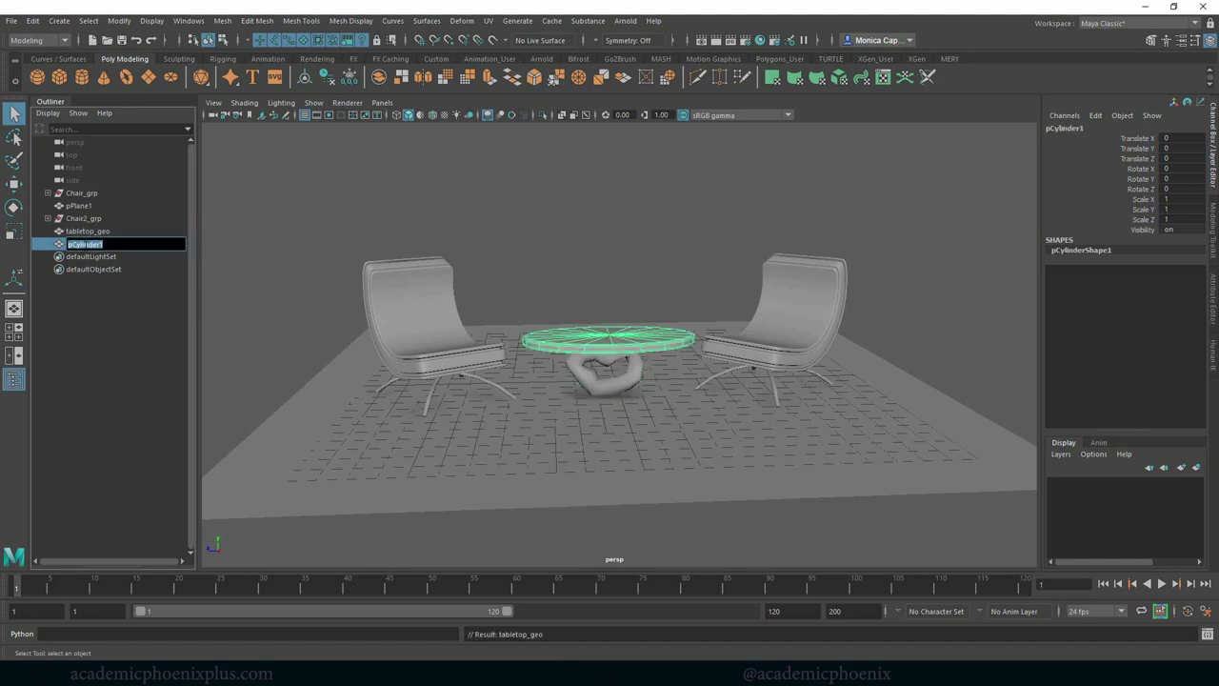
text(tabletop_Geo)
key(Return)
double_click(87, 231)
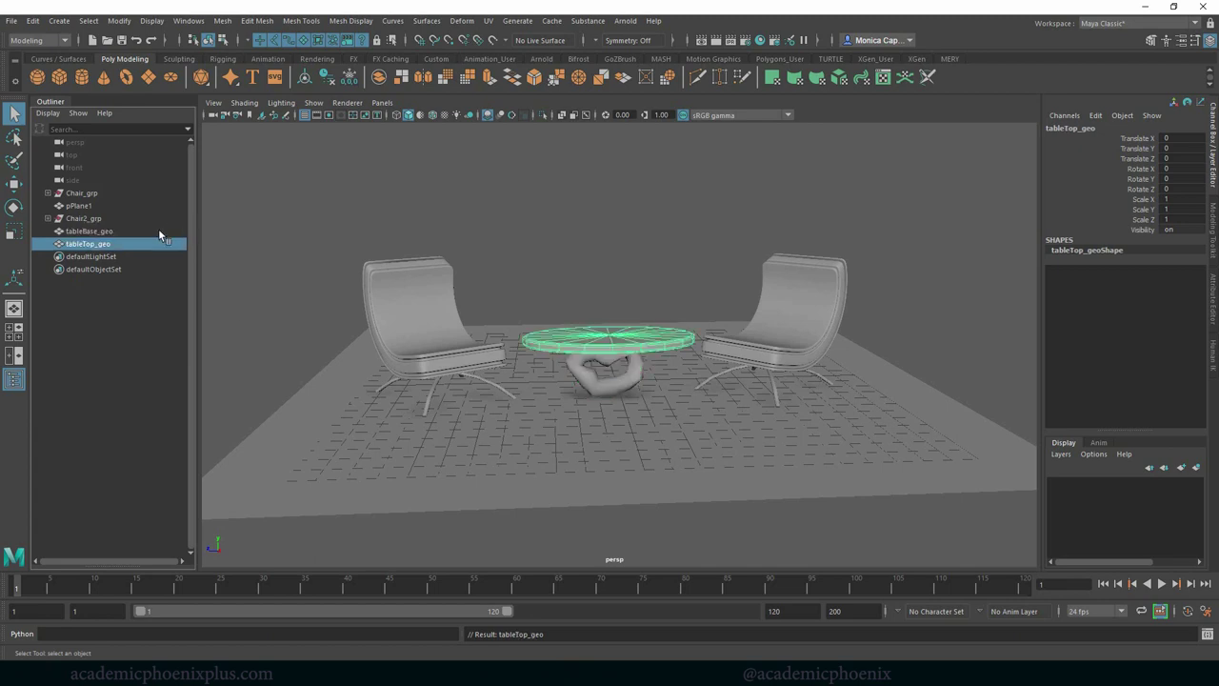
Rename the floor plane as groundPlane and clear the selection.
double_click(95, 206)
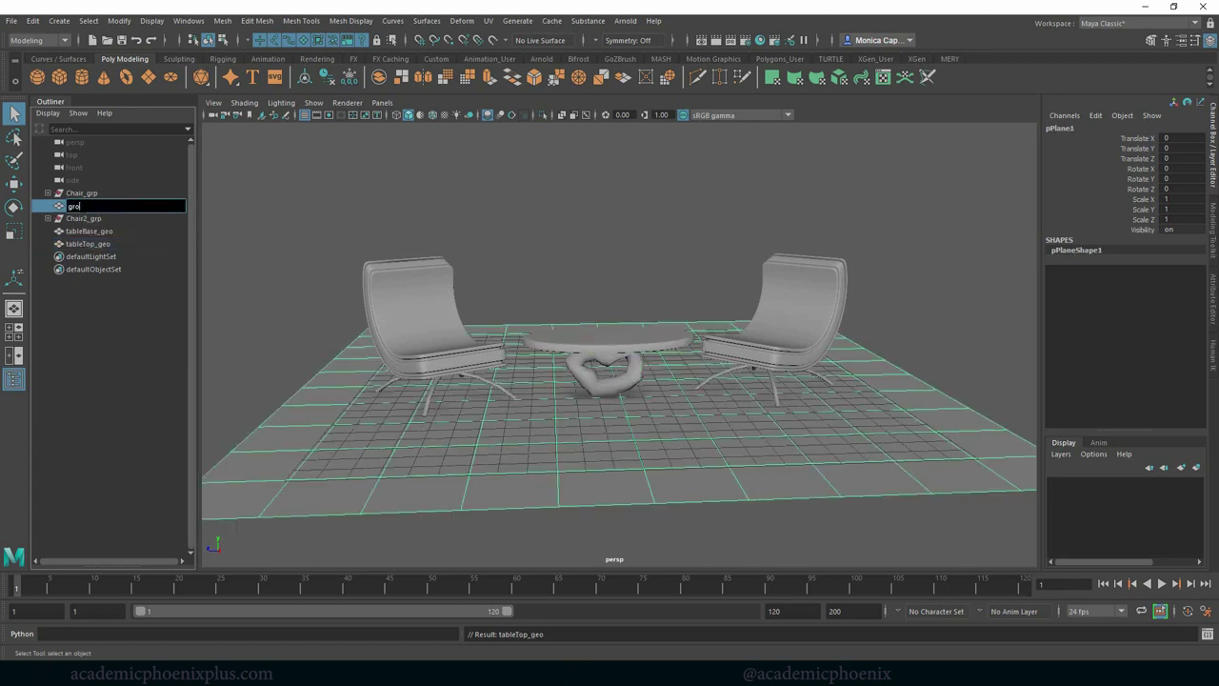
text(groundPlane)
key(Return)
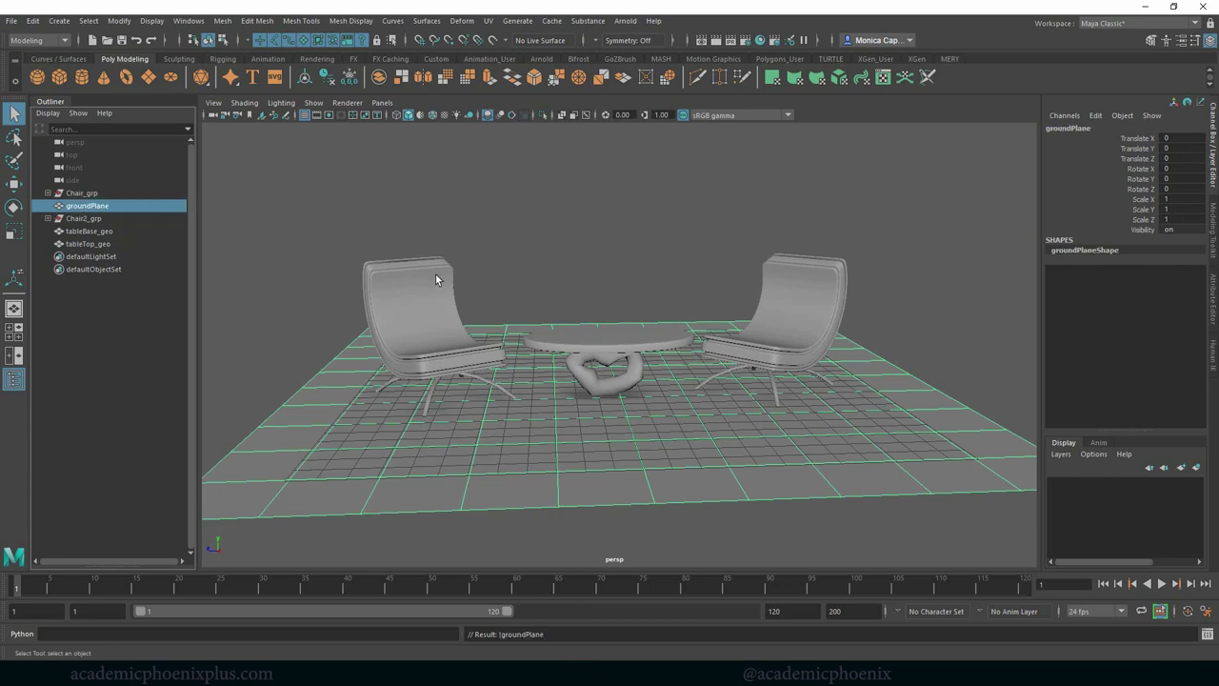
click(640, 250)
Freeze the transformations and delete the history of tableBase_geo, and deselect it.
alt+drag(640, 249, 728, 298)
alt+drag(645, 312, 690, 369)
click(634, 372)
key(r)
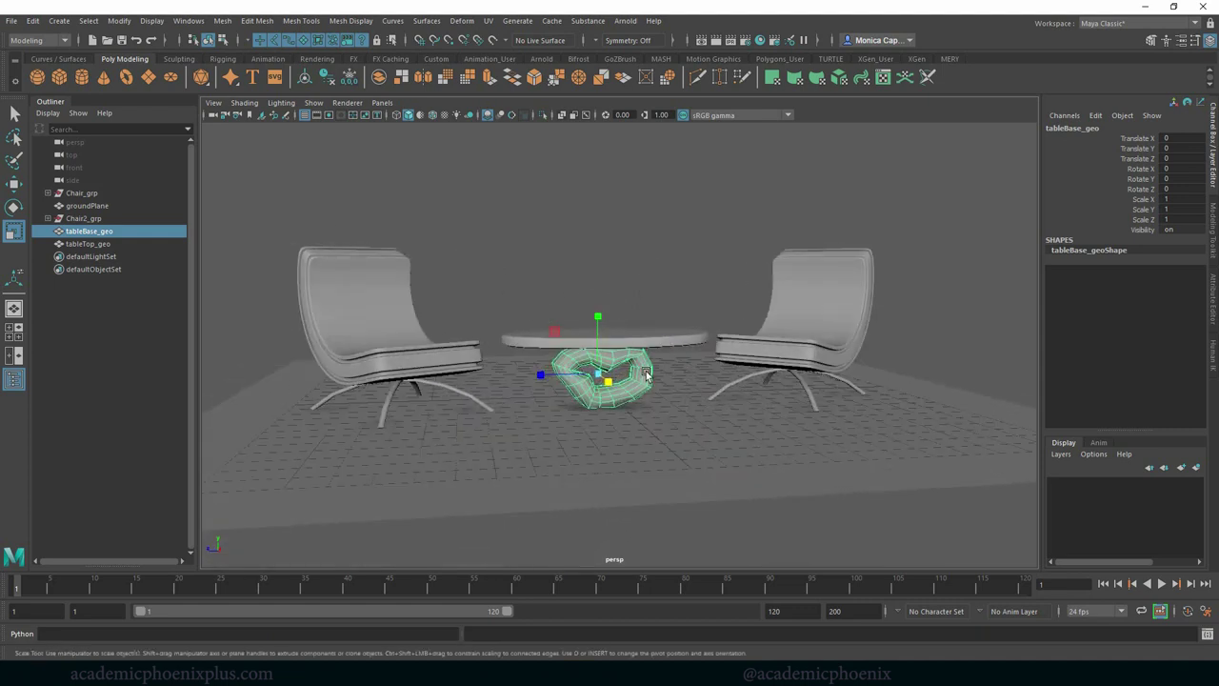
click(353, 82)
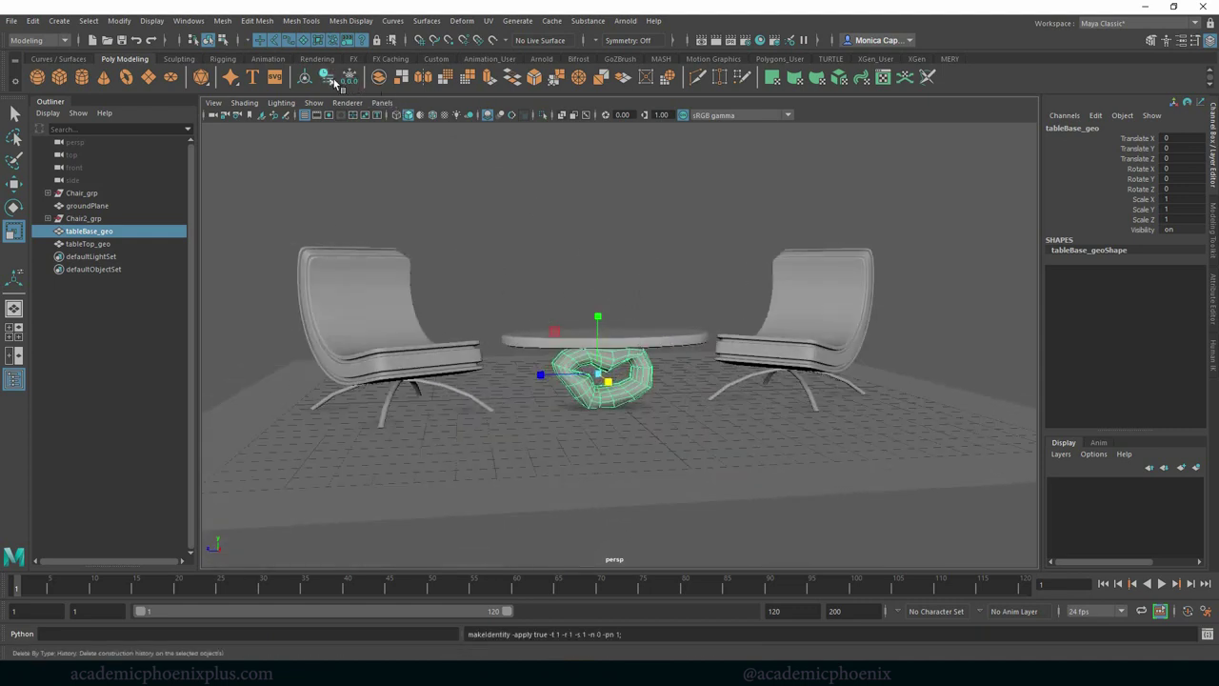
click(334, 82)
click(692, 249)
alt+drag(691, 250, 747, 282)
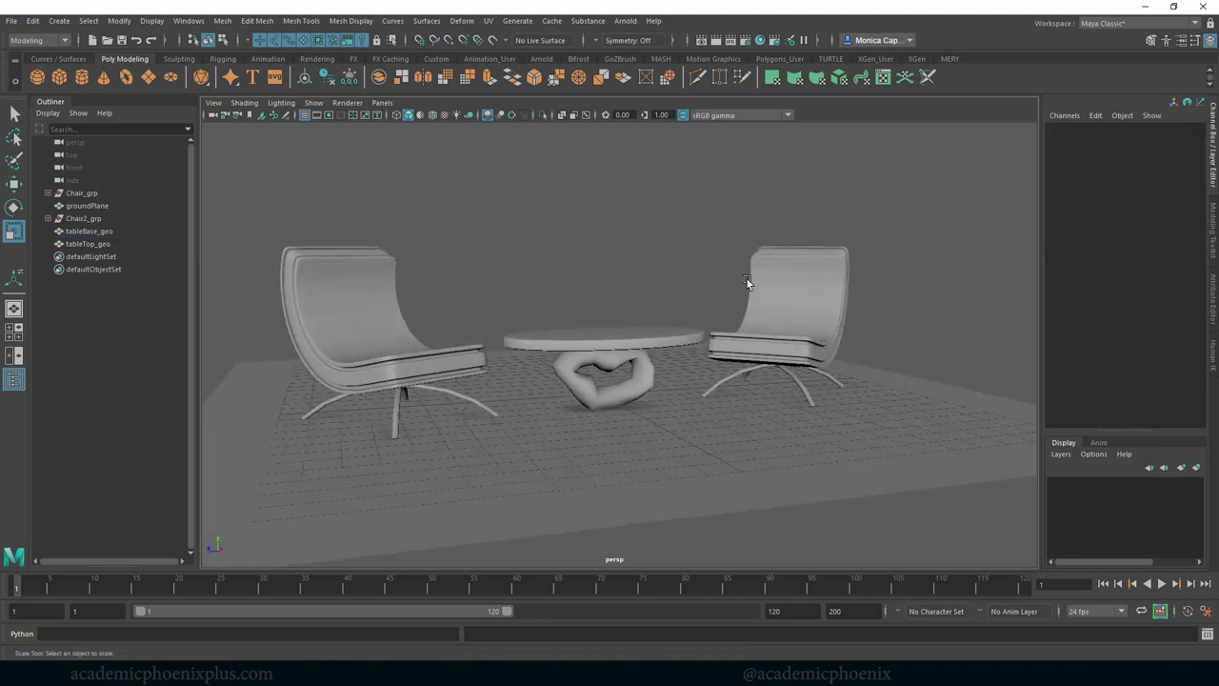